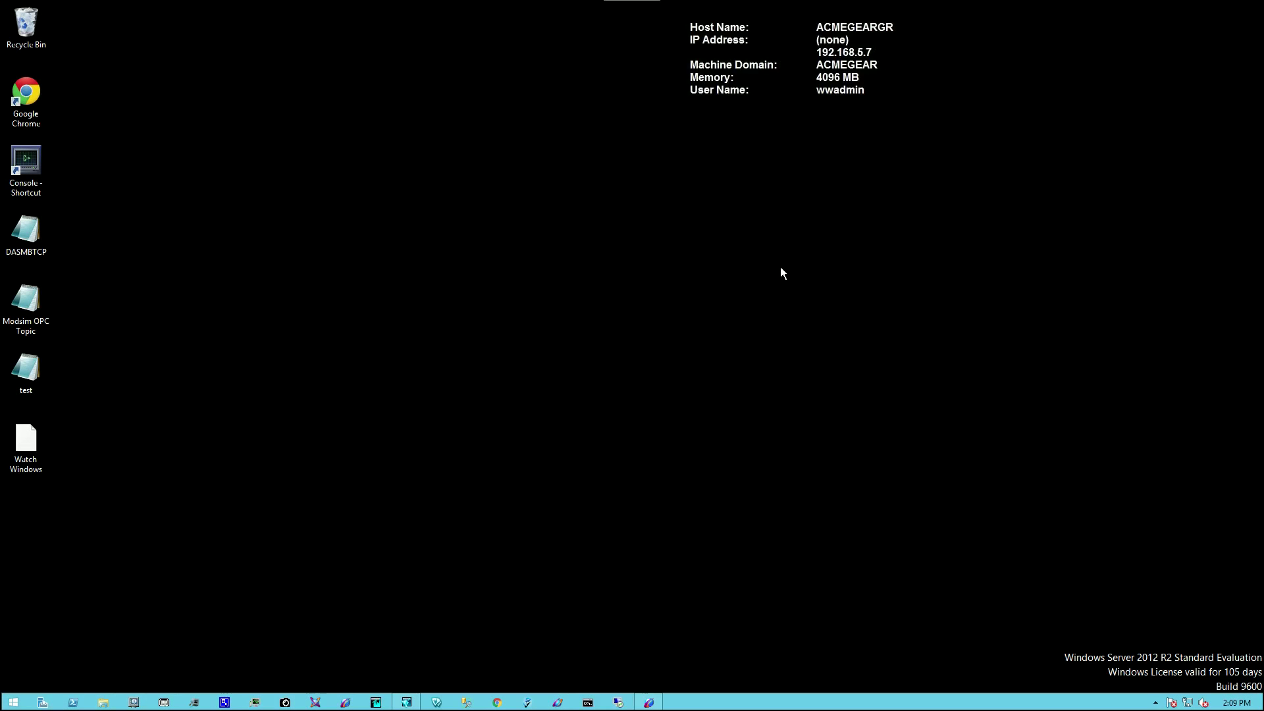
# Restore SMC and expand DAServer Manager down to ArchestrA.FSGateway.3 under Local
pyautogui.click(649, 702)
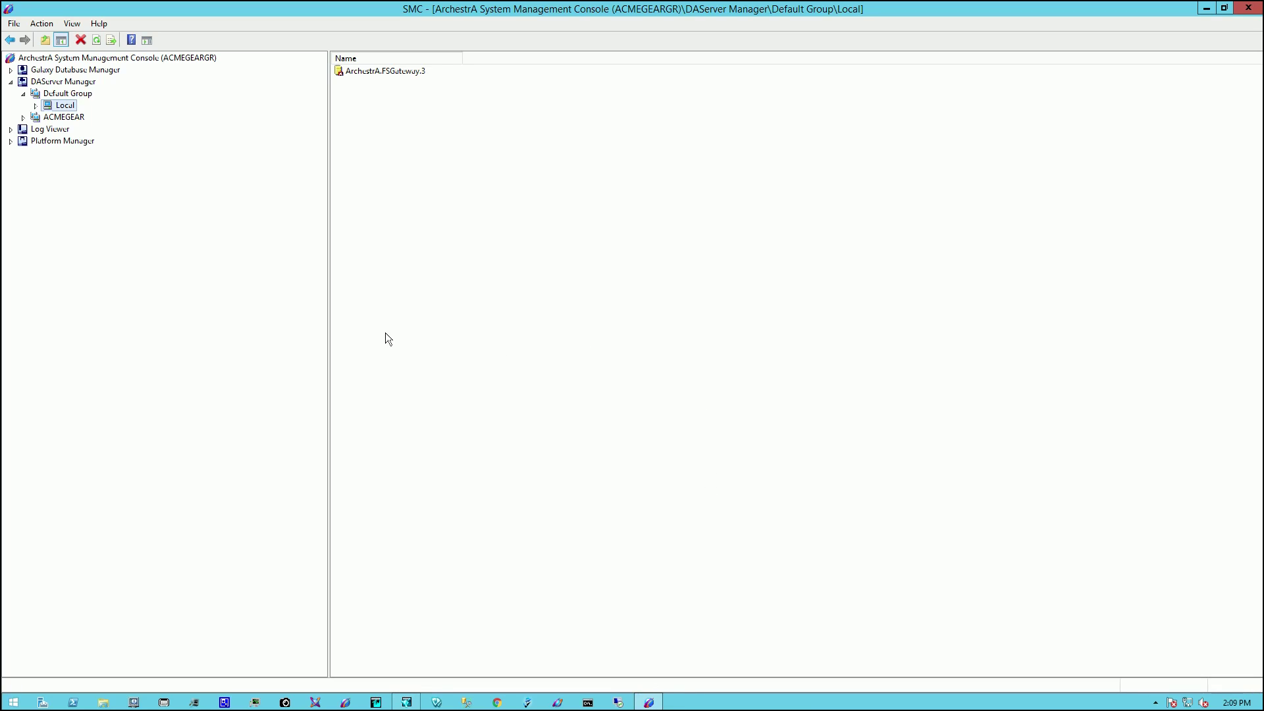
pyautogui.click(49, 84)
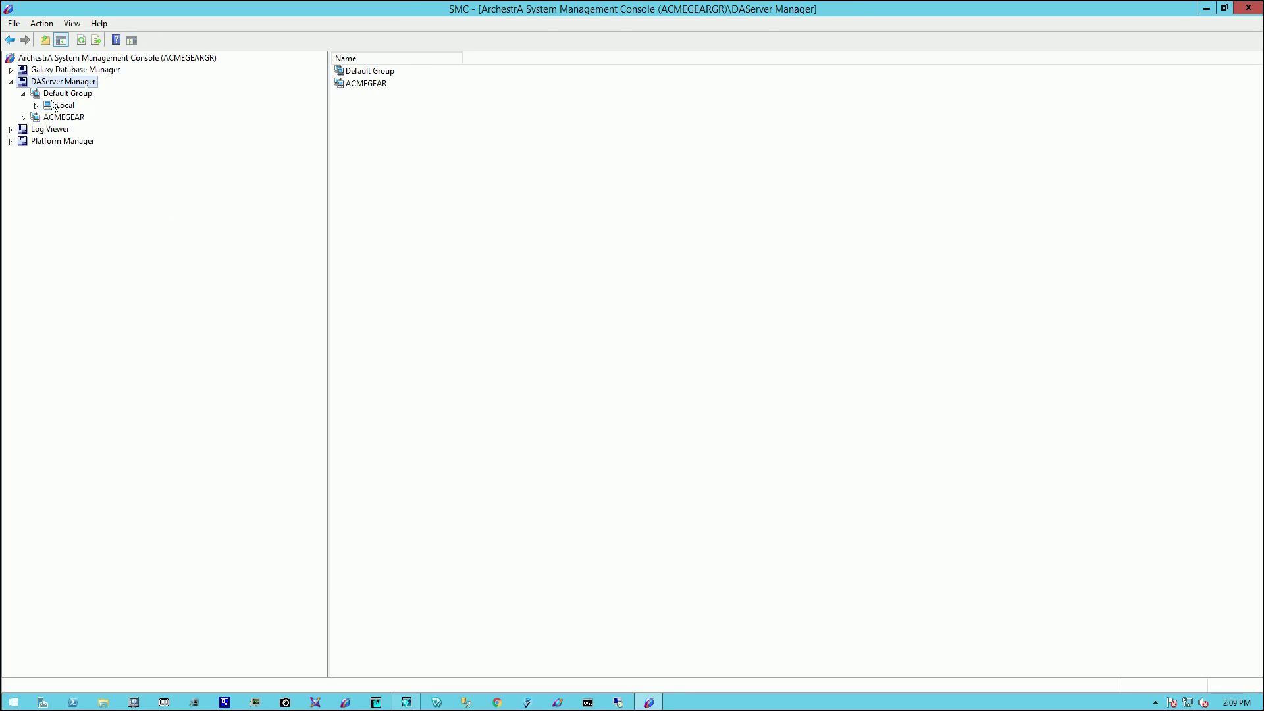
pyautogui.click(35, 105)
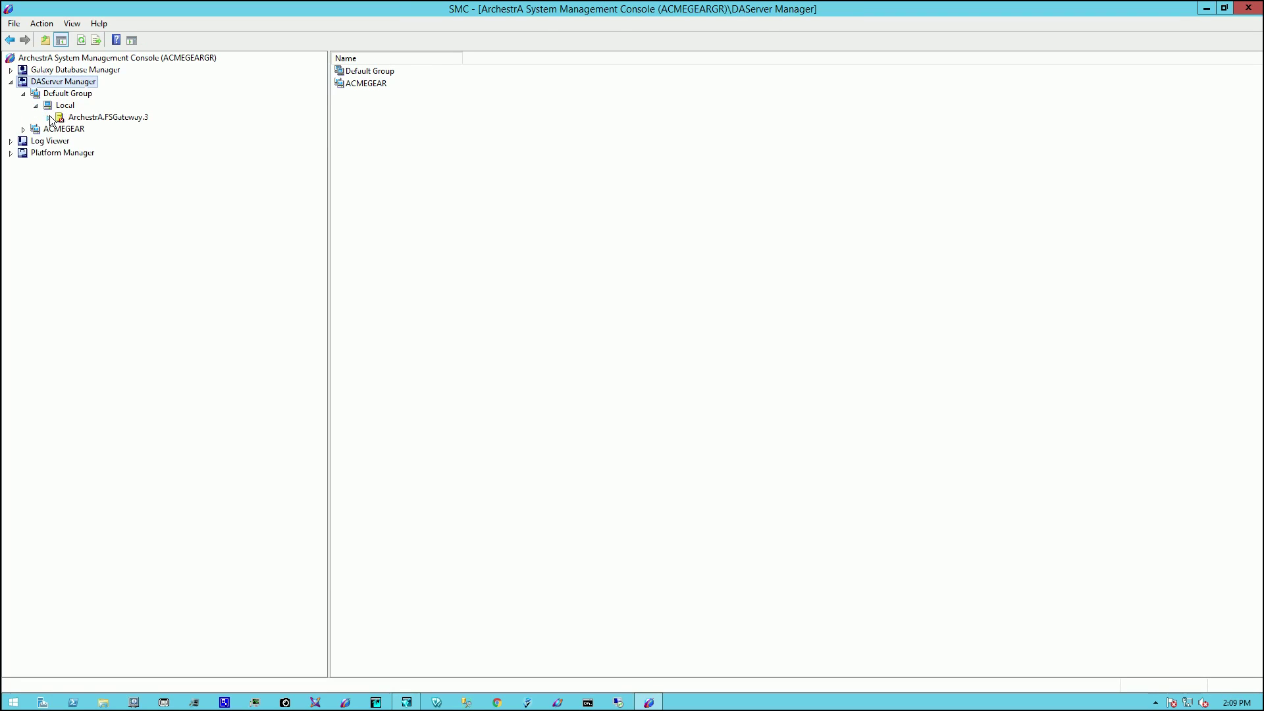
pyautogui.click(49, 117)
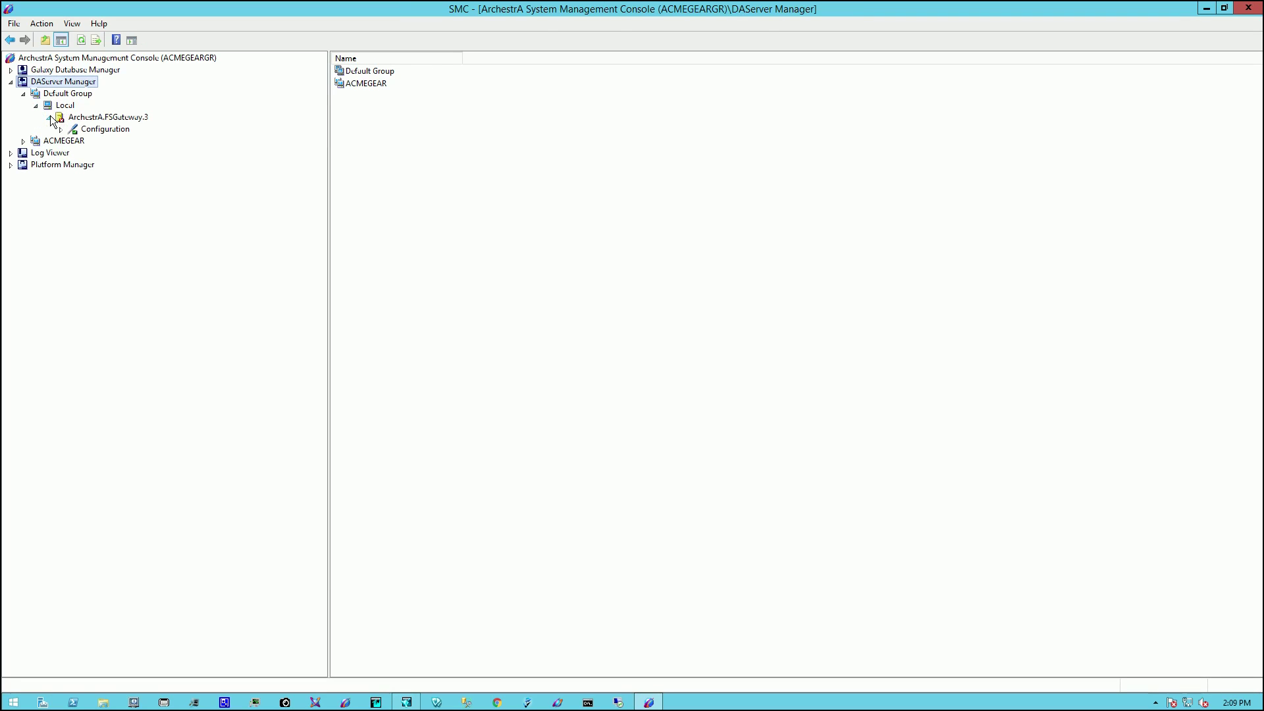
pyautogui.click(100, 119)
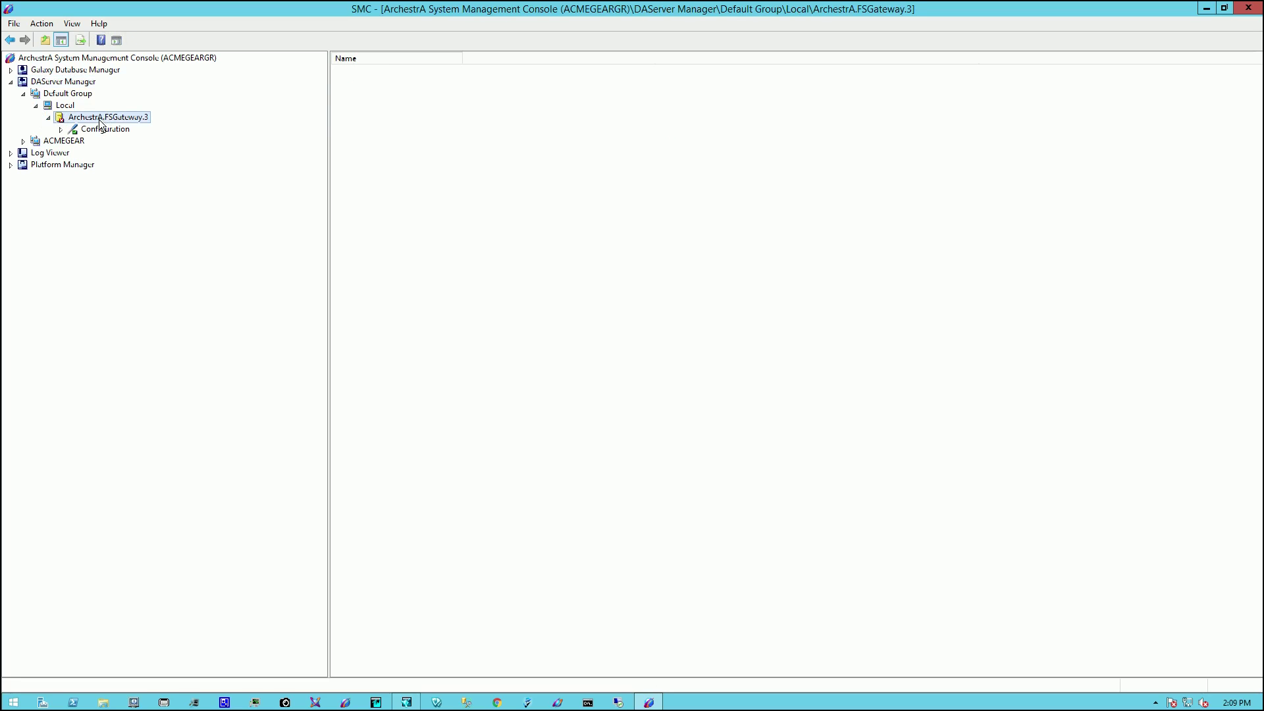
# Expand the OPC and DeviceGroup nodes under Configuration, then show the Configuration global parameters
pyautogui.click(60, 131)
pyautogui.click(73, 142)
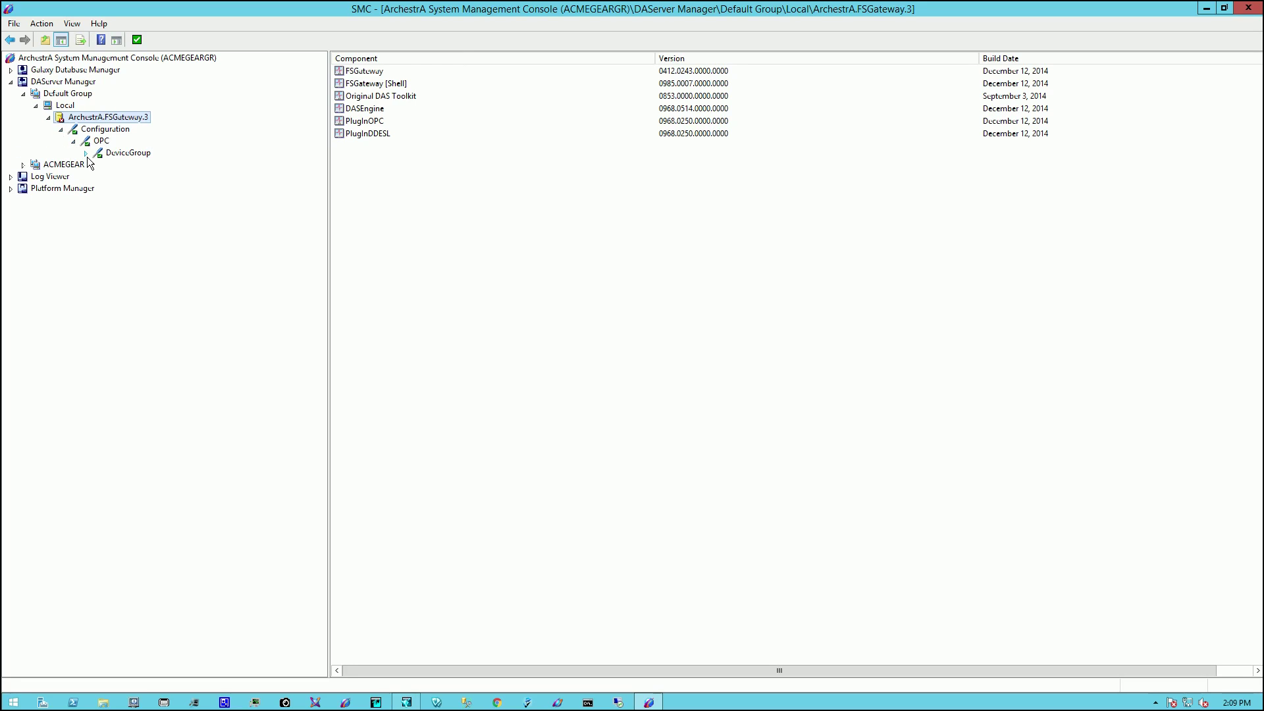
pyautogui.click(87, 154)
pyautogui.click(105, 130)
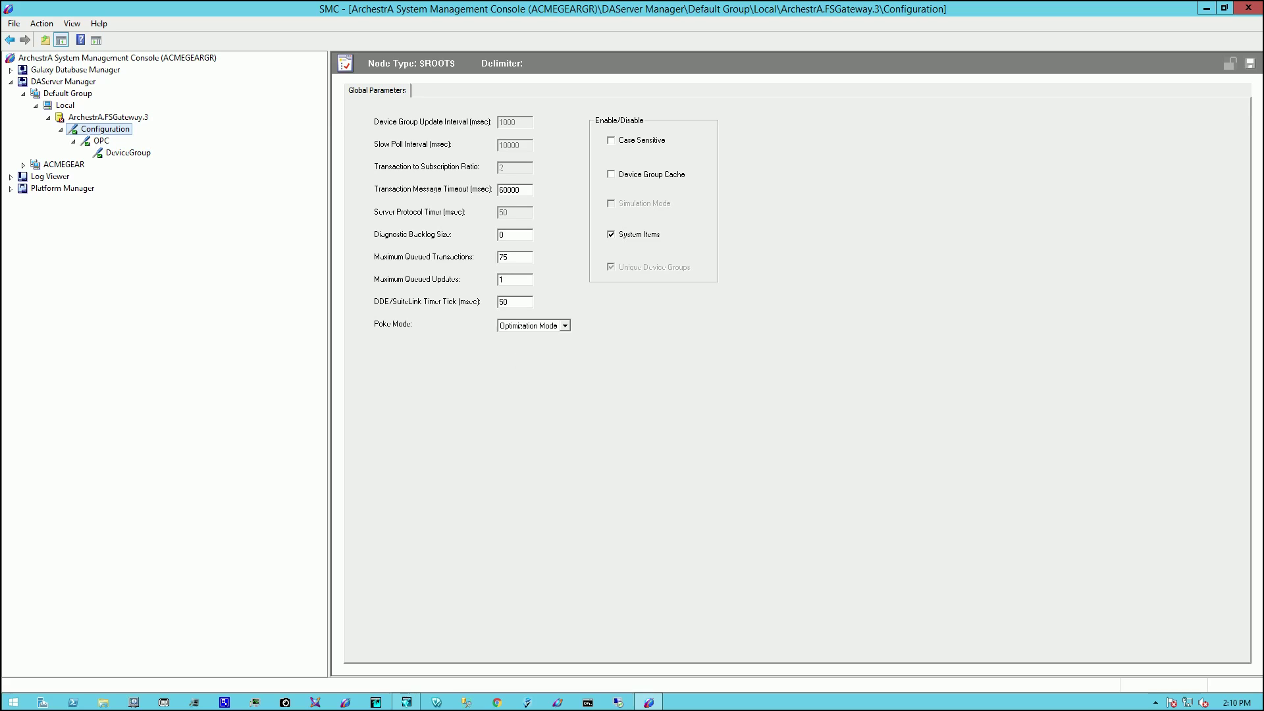
# Set the OPC server node to ACMEGEARAOS1 and server name Matrikon.OPC.Simulation.1, then save
pyautogui.click(100, 140)
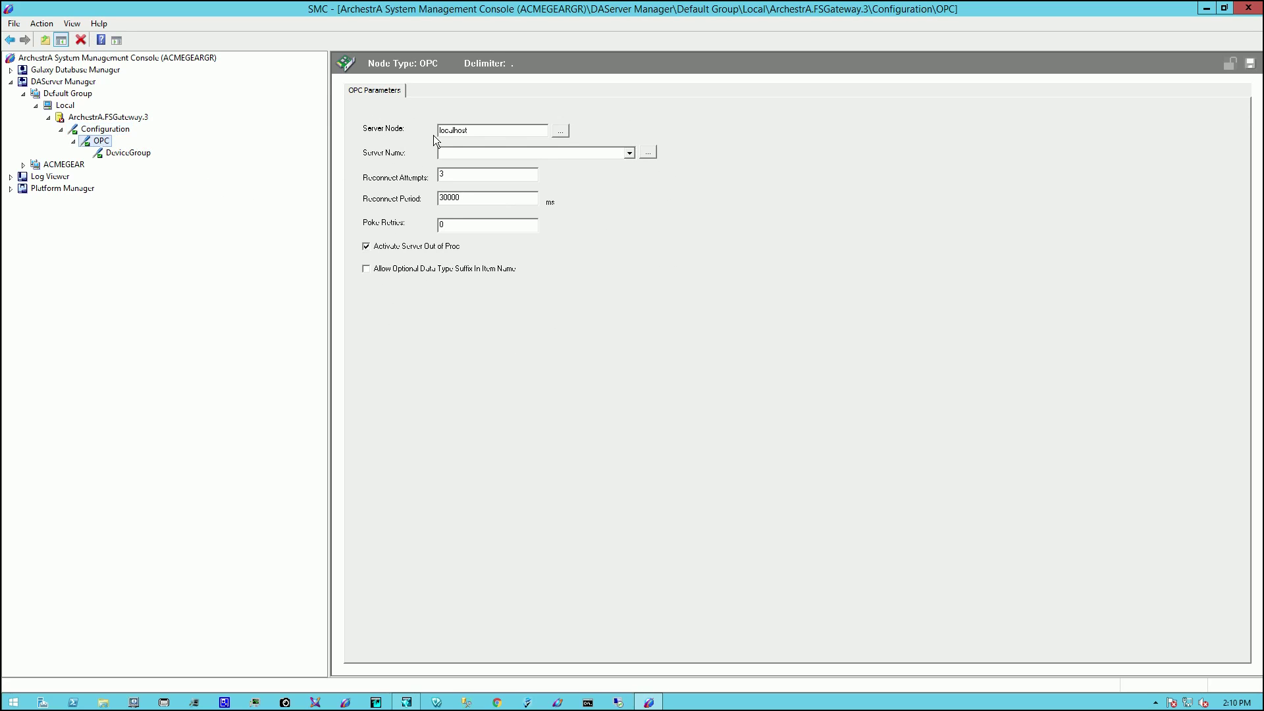
pyautogui.doubleClick(481, 133)
pyautogui.write('4')
pyautogui.write('CM')
pyautogui.write('E')
pyautogui.write('GEAR')
pyautogui.write('AOS1')
pyautogui.click(649, 155)
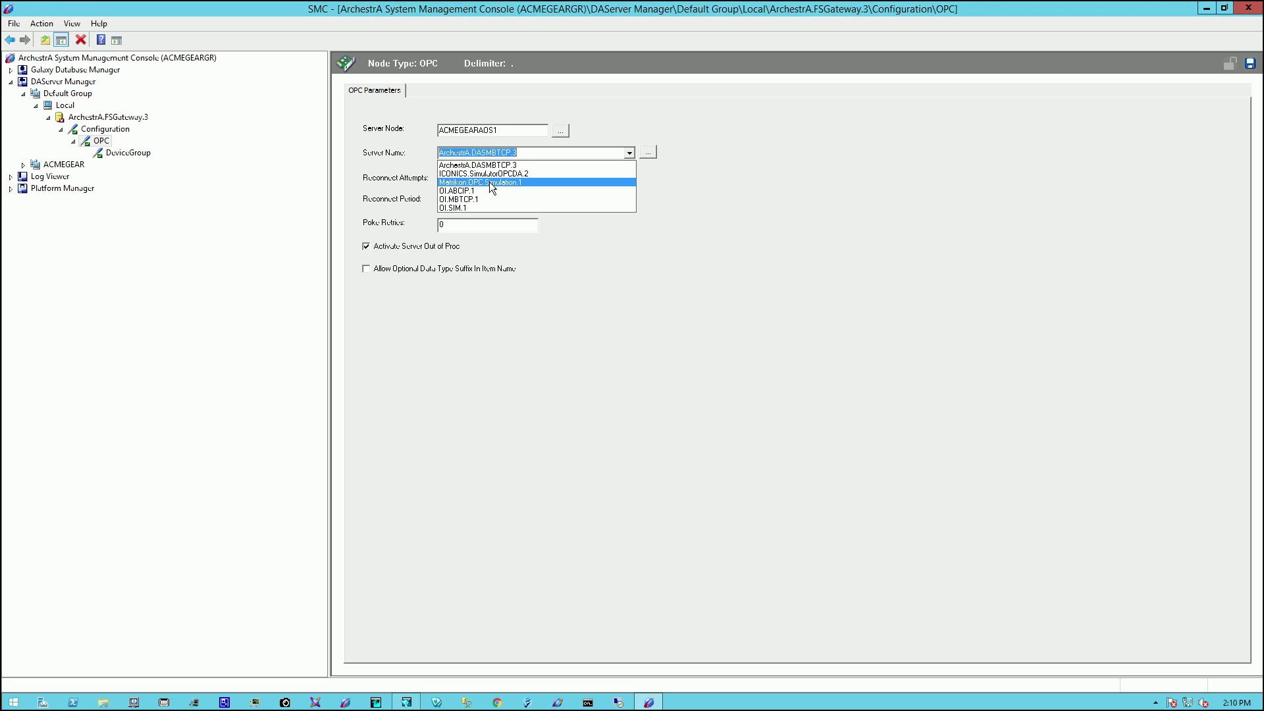
pyautogui.click(488, 182)
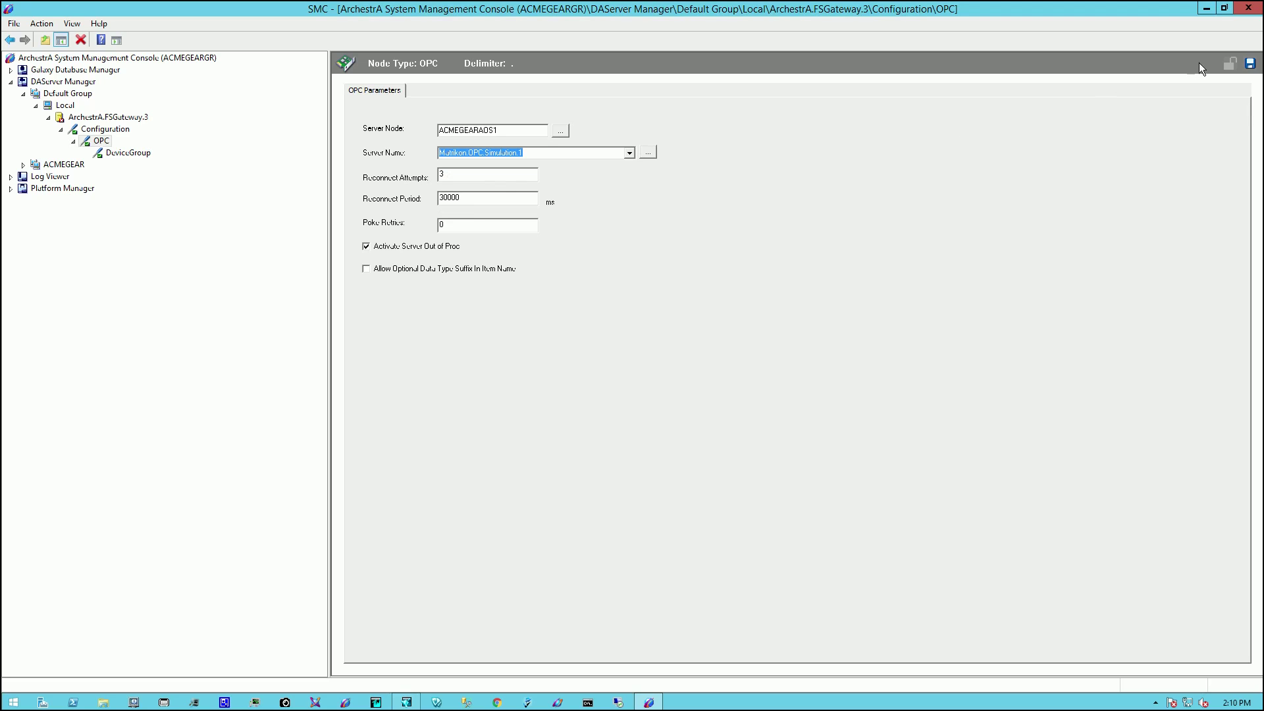
pyautogui.click(1251, 63)
# Add all 16 Configured Aliases > Production Lines items to DeviceGroup through the OPC item basket
pyautogui.click(116, 154)
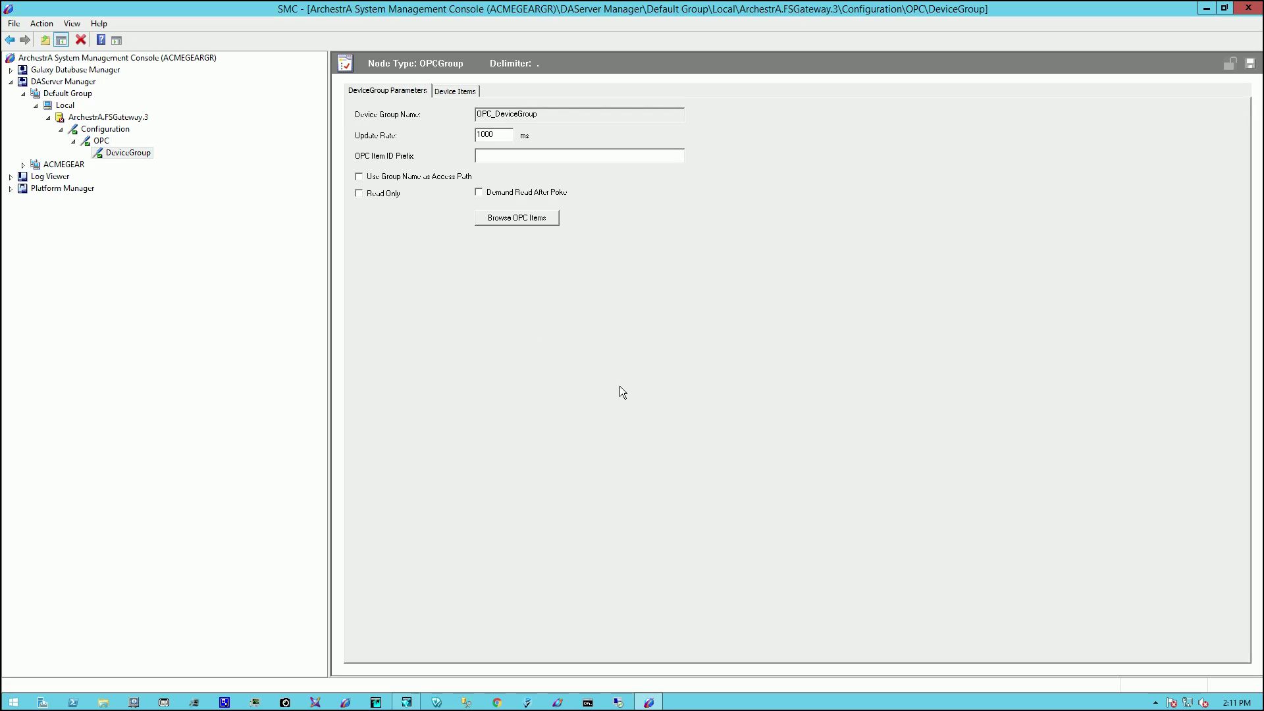
pyautogui.click(507, 220)
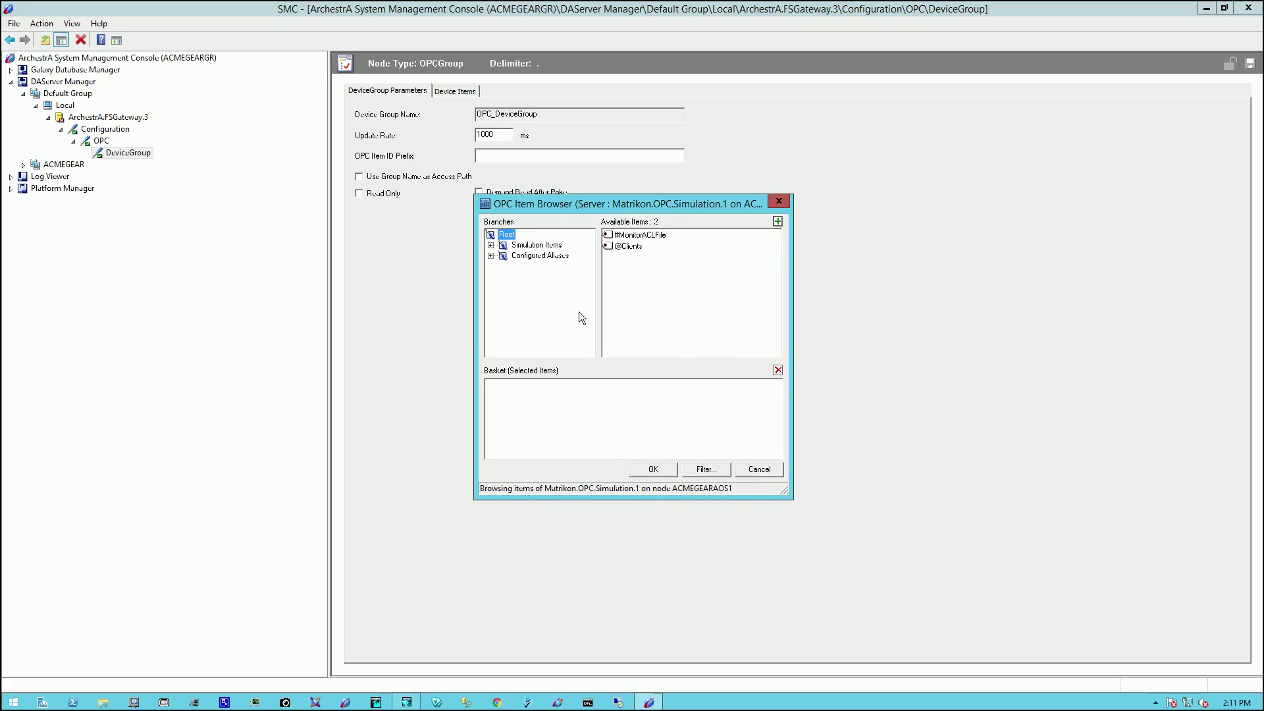
pyautogui.click(491, 256)
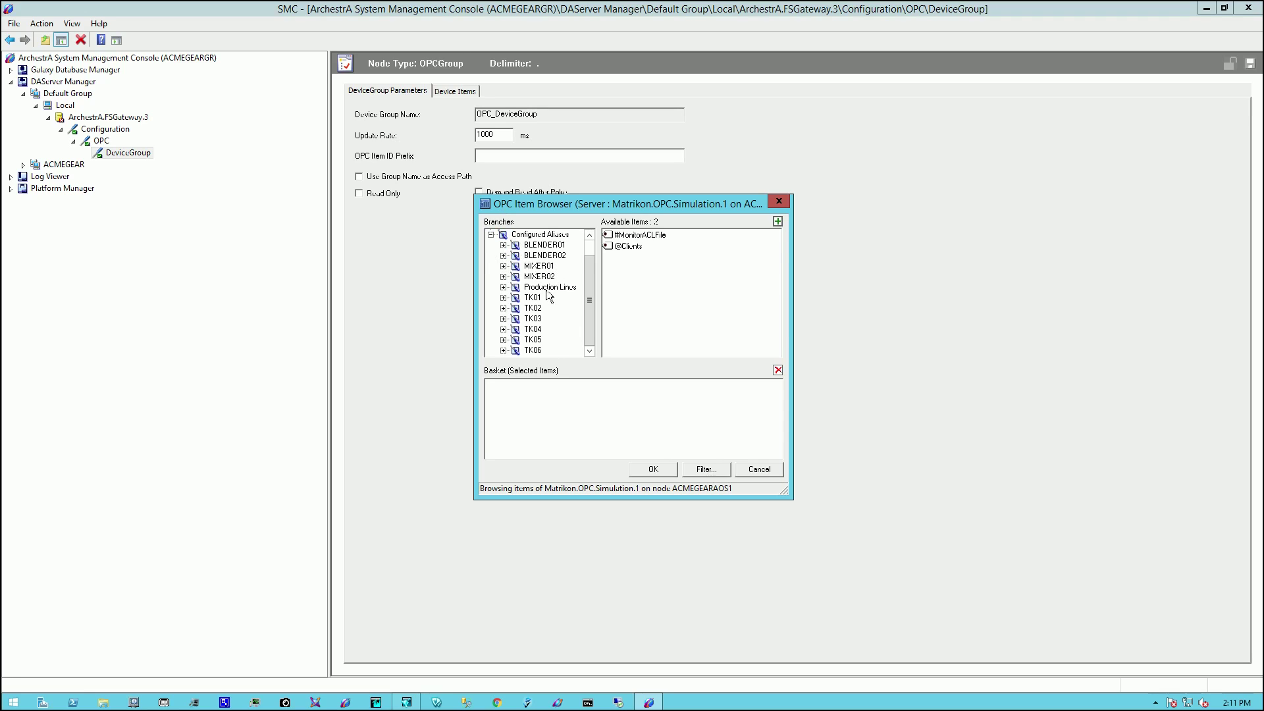
pyautogui.click(543, 288)
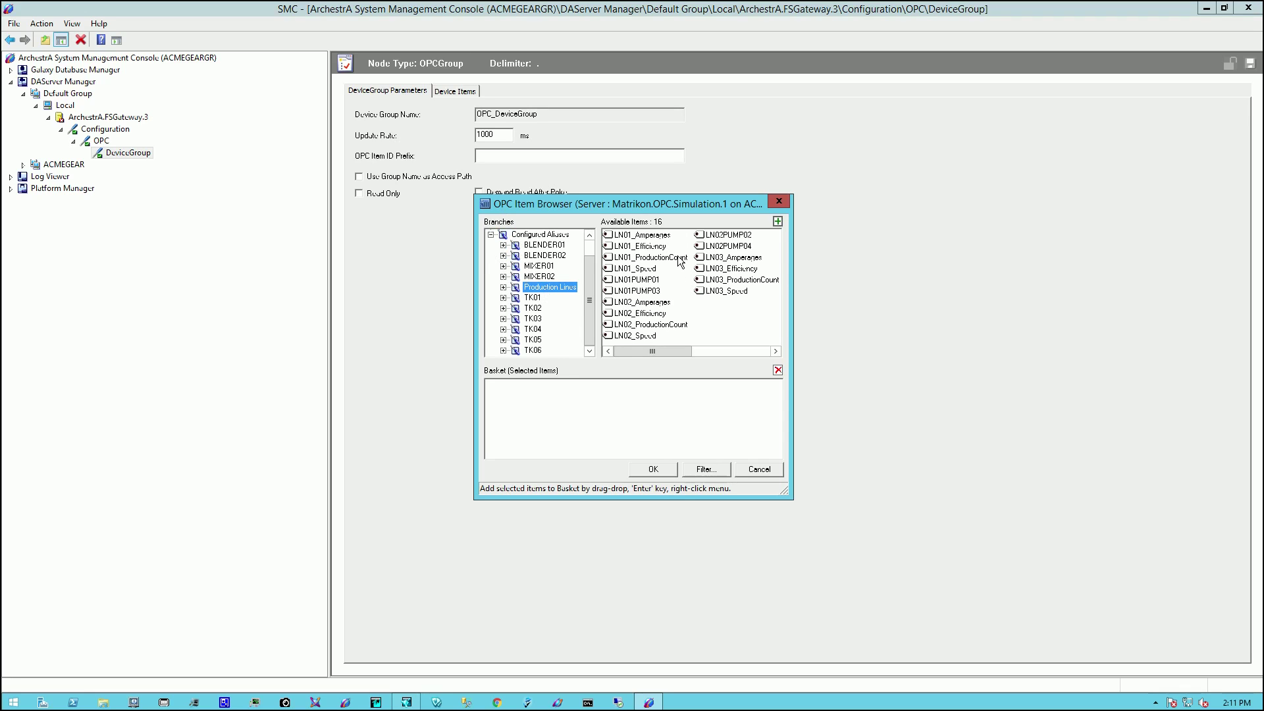
pyautogui.click(633, 235)
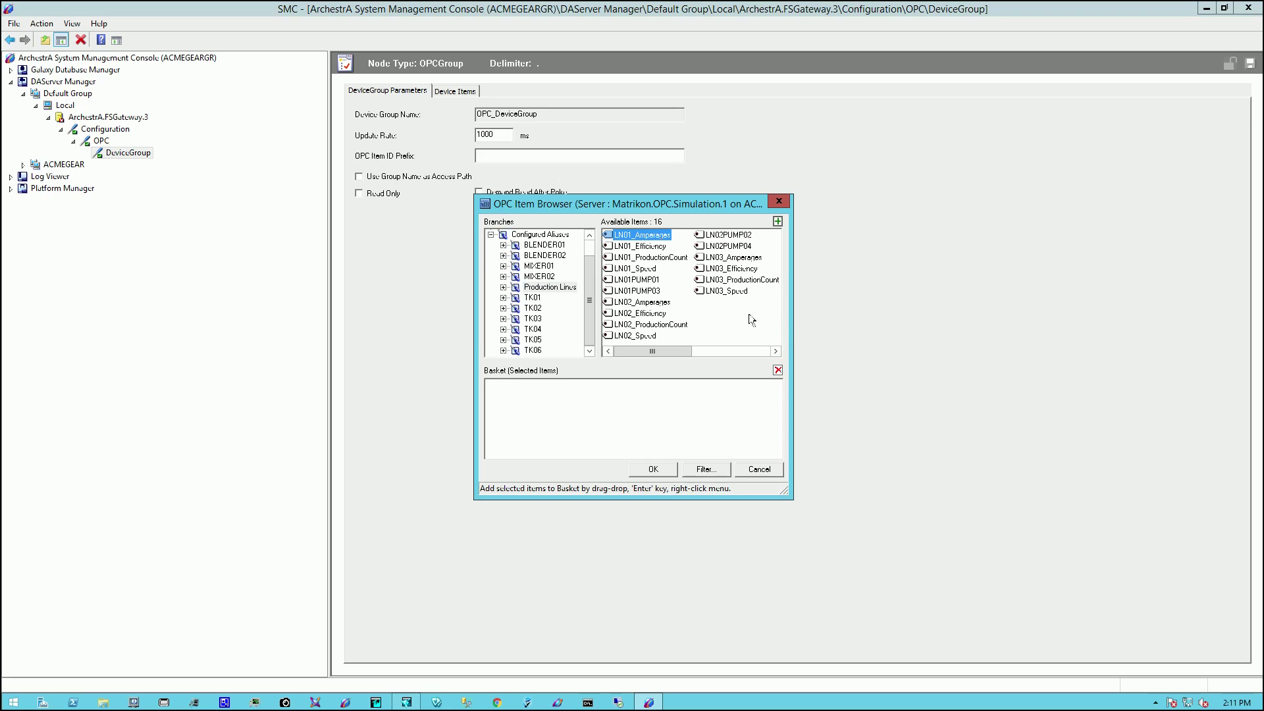
pyautogui.keyDown('shift'); pyautogui.click(729, 292); pyautogui.keyUp('shift')
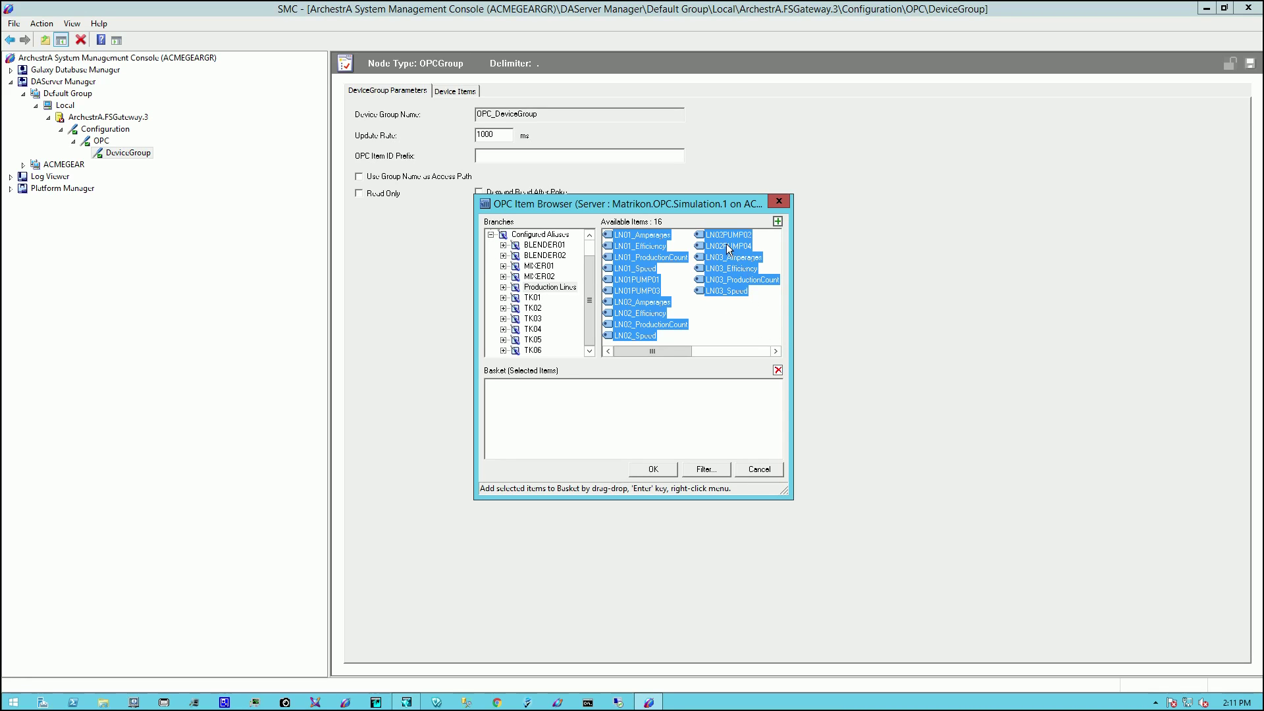
pyautogui.moveTo(729, 251); pyautogui.dragTo(626, 416)
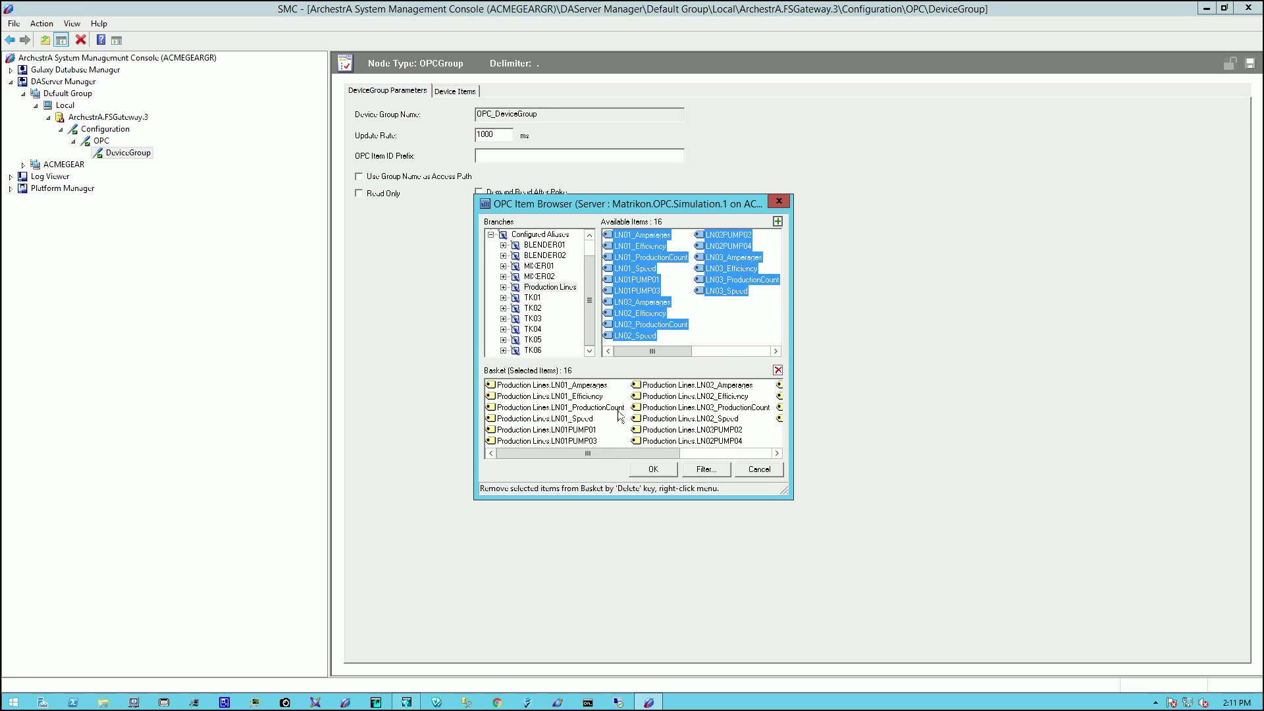
pyautogui.click(663, 471)
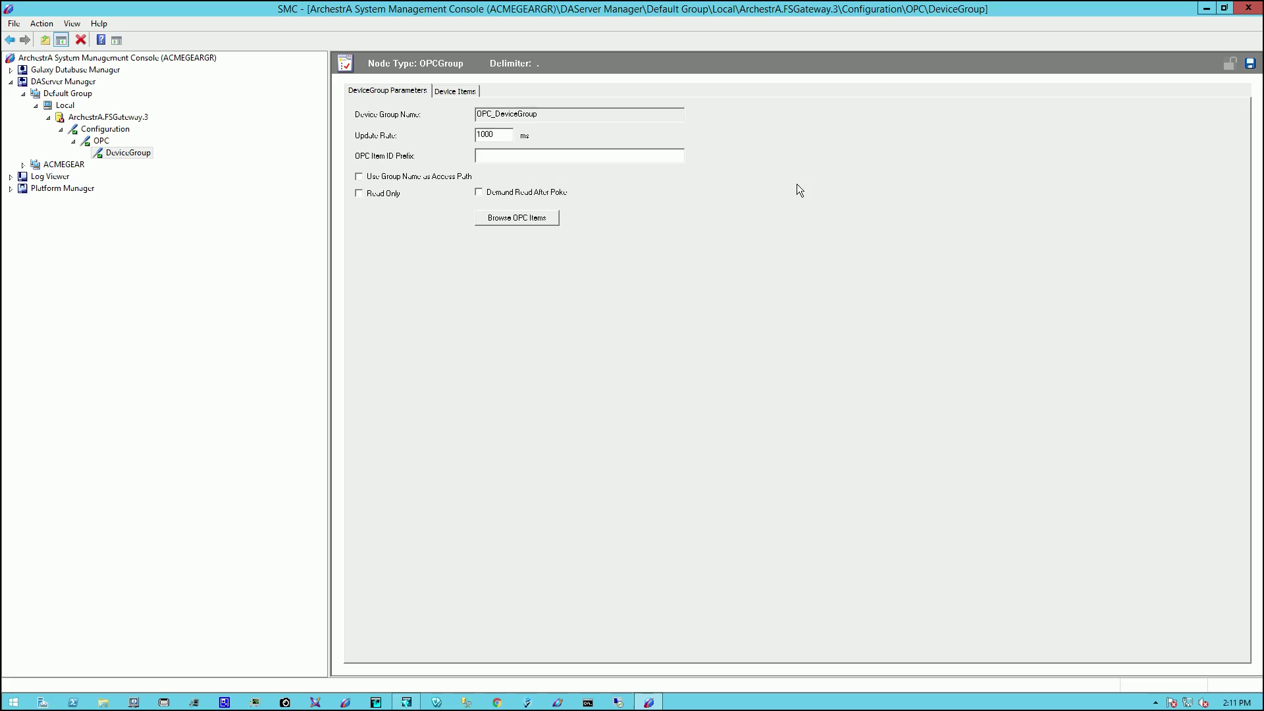
# Review the DeviceGroup's device items from the first through LN03_Speed, then save
pyautogui.click(445, 96)
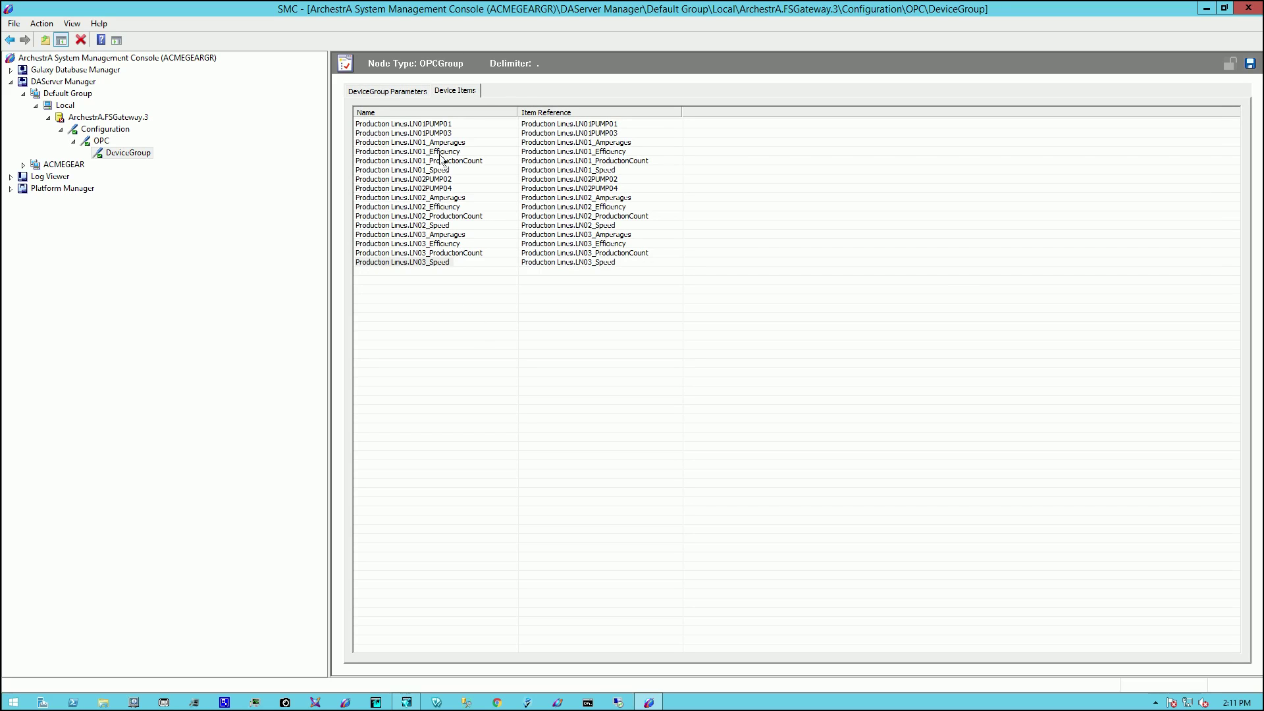
pyautogui.click(427, 127)
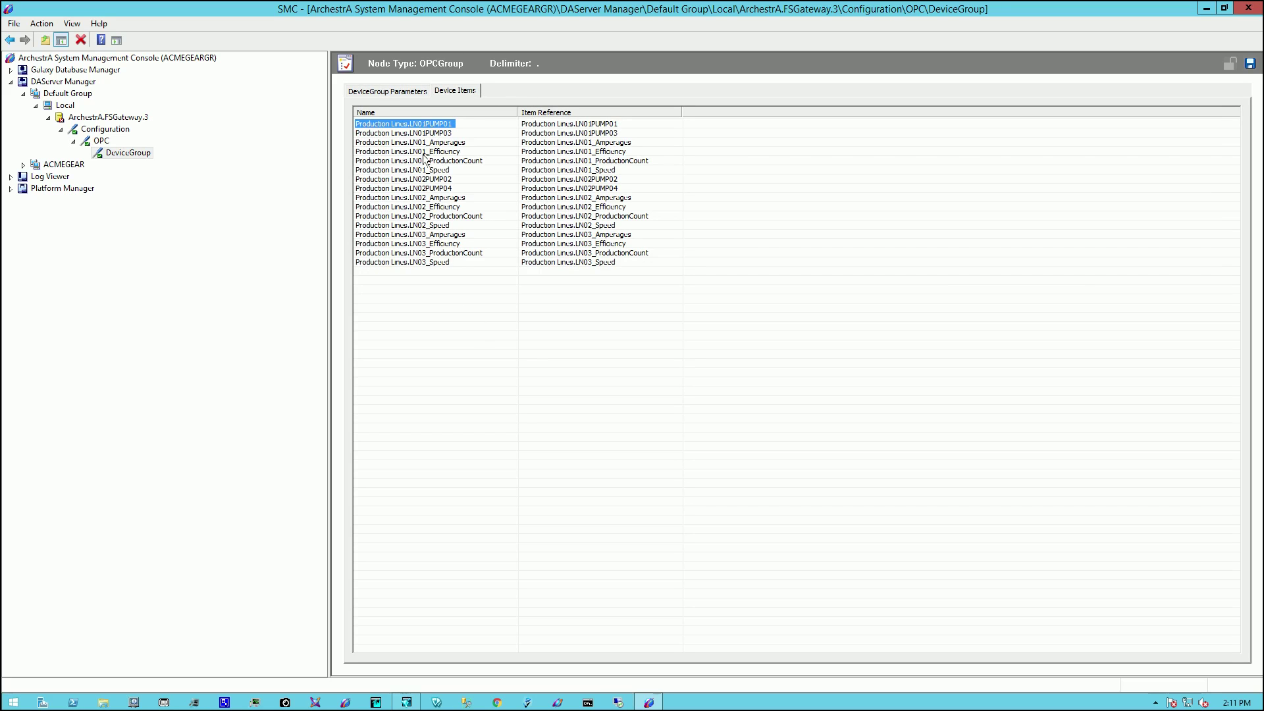
pyautogui.click(407, 261)
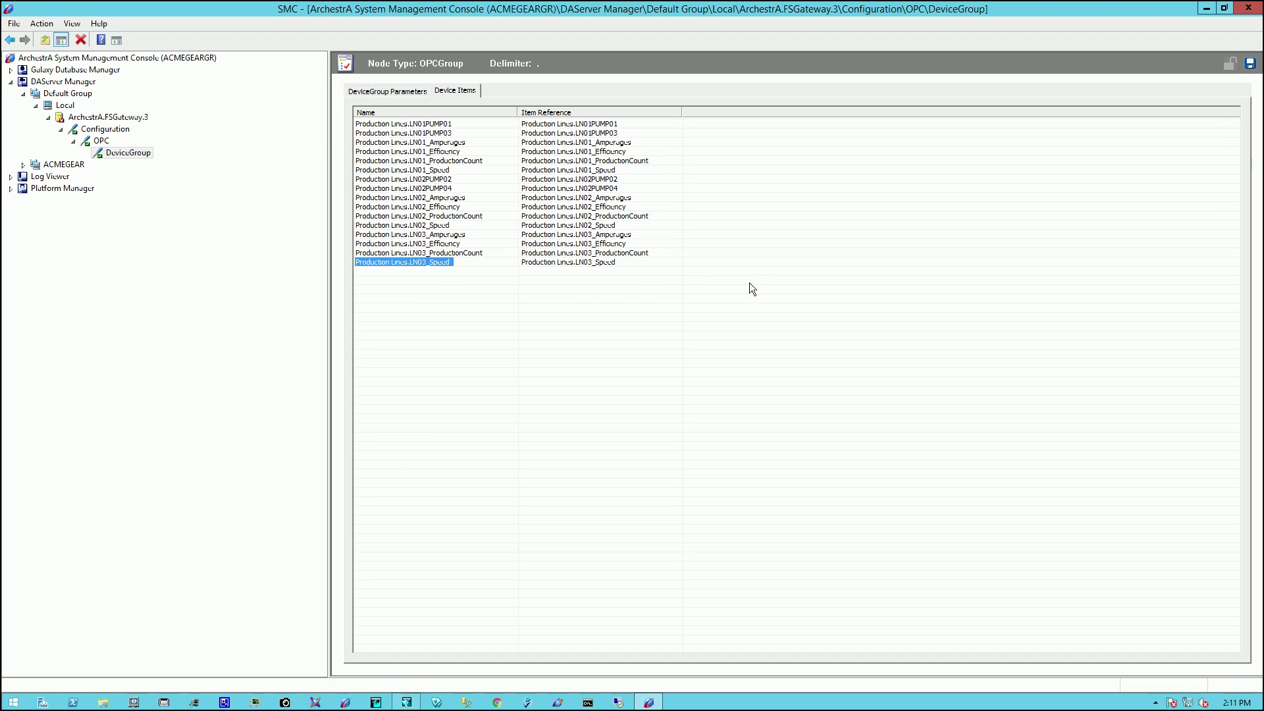
pyautogui.click(1250, 64)
# Activate the ArchestrA.FSGateway.3 server from its context menu
pyautogui.click(91, 120)
pyautogui.rightClick(91, 121)
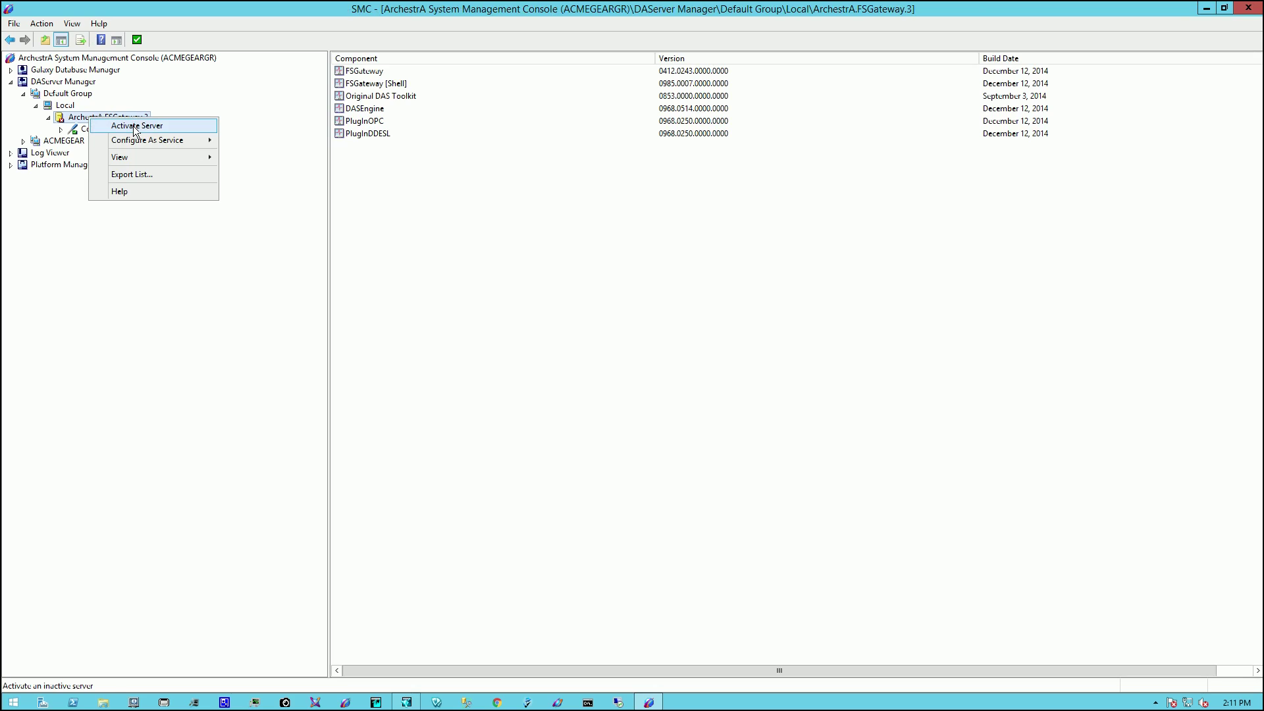
pyautogui.moveTo(139, 143)
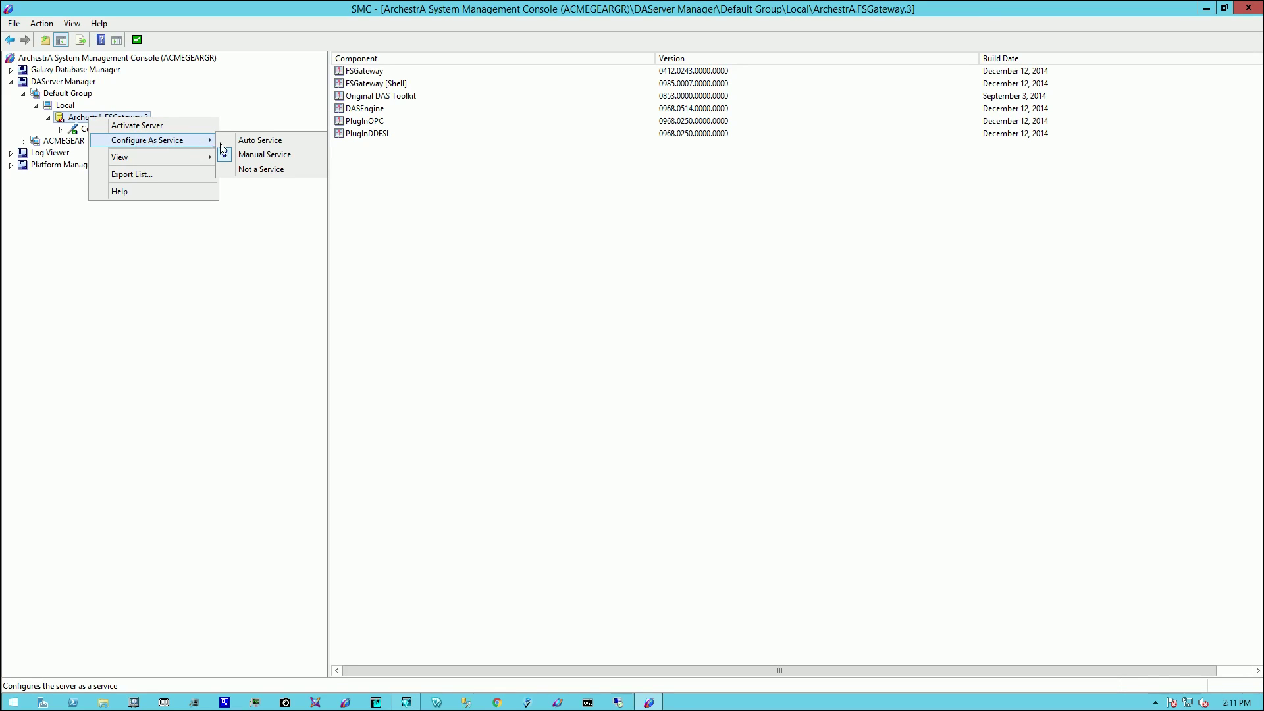
pyautogui.click(135, 127)
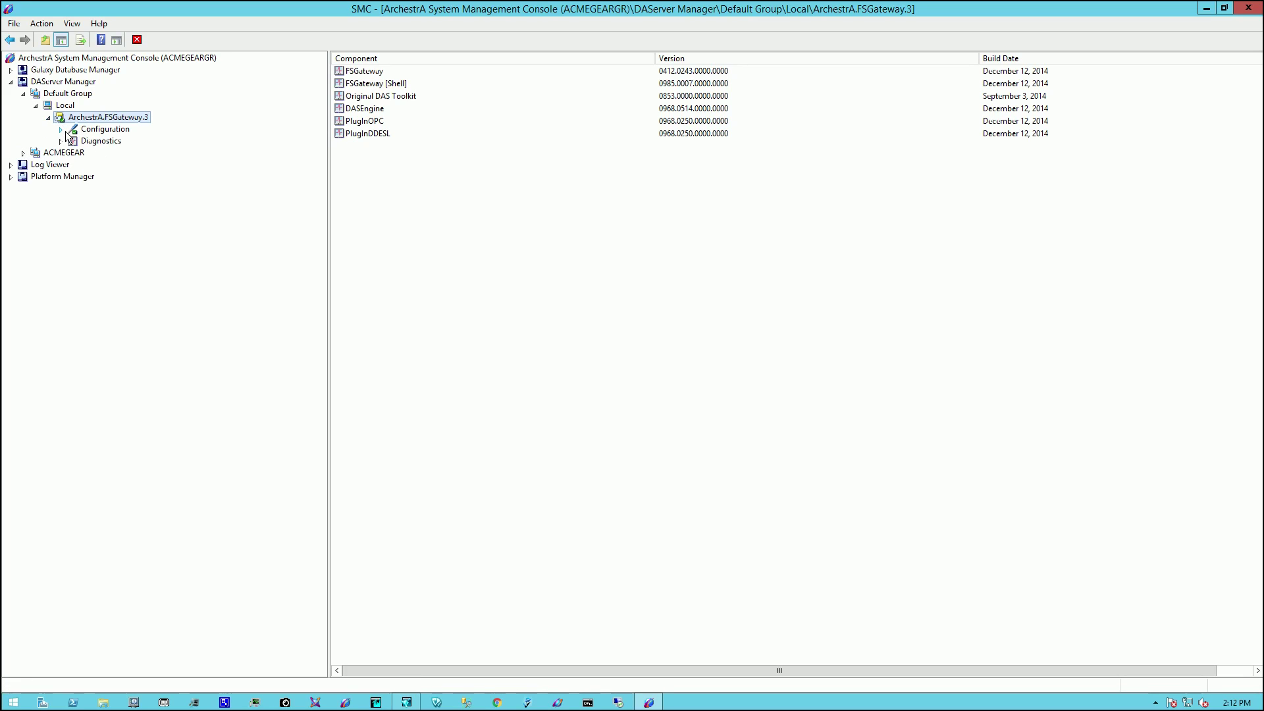
# Expand the gateway's Diagnostics categories and minimize SMC
pyautogui.click(102, 142)
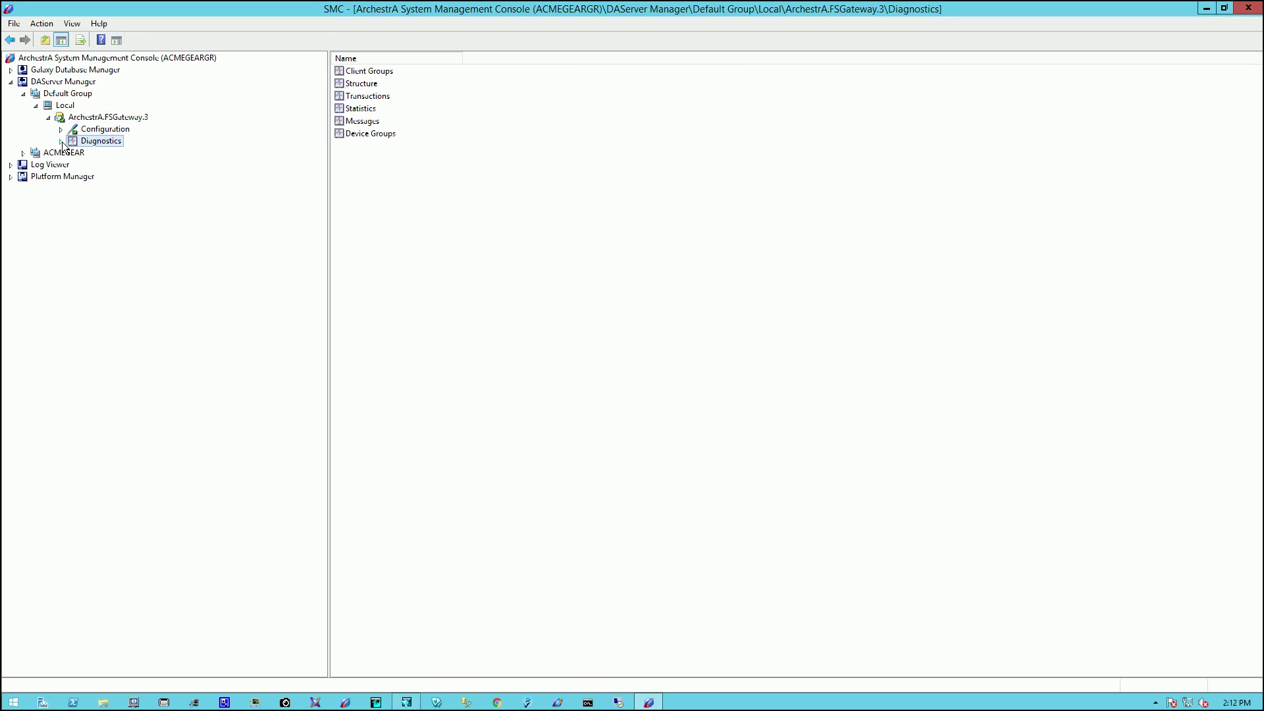
pyautogui.click(61, 141)
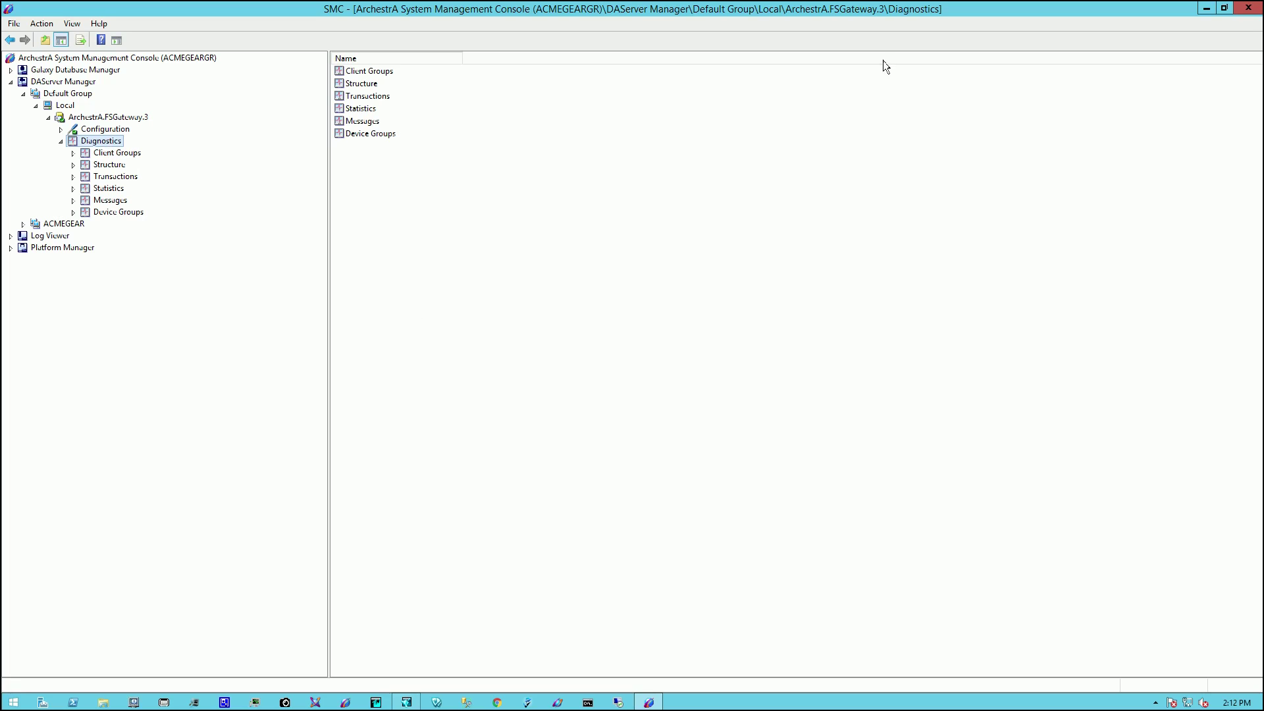
pyautogui.click(1209, 9)
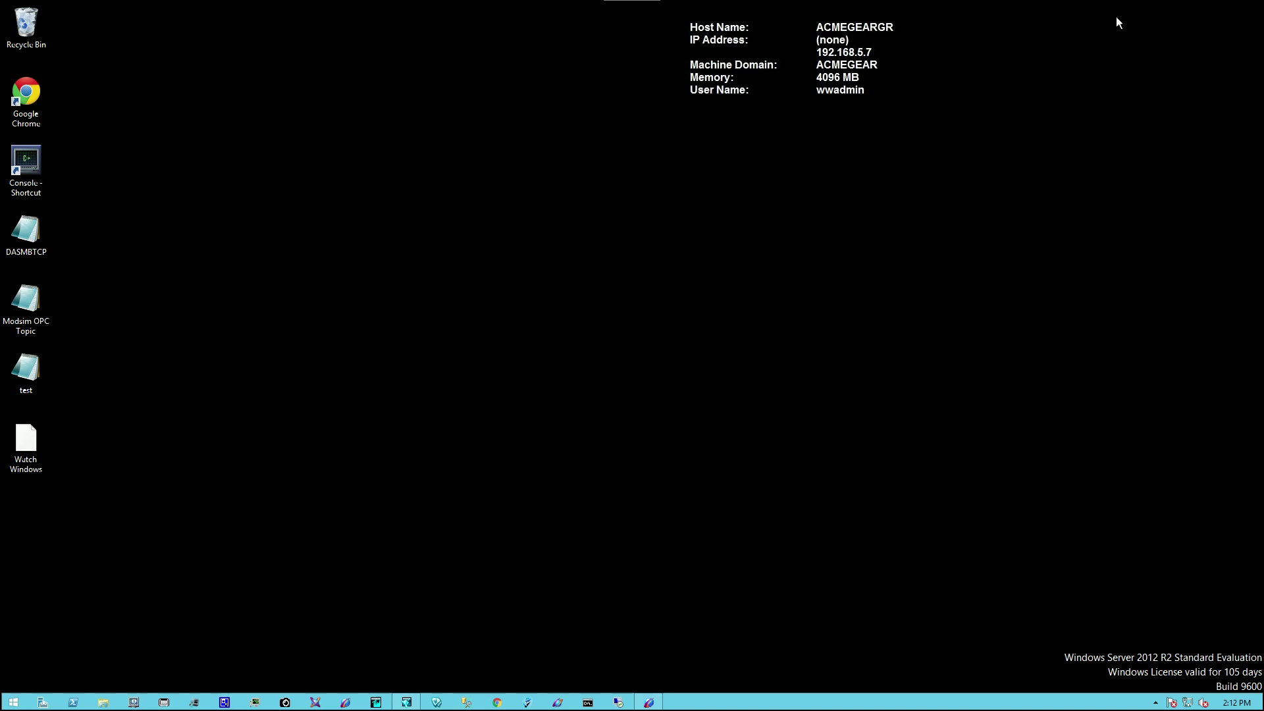
# Place a ##### text object on the Test window in WindowMaker and enlarge it
pyautogui.click(407, 703)
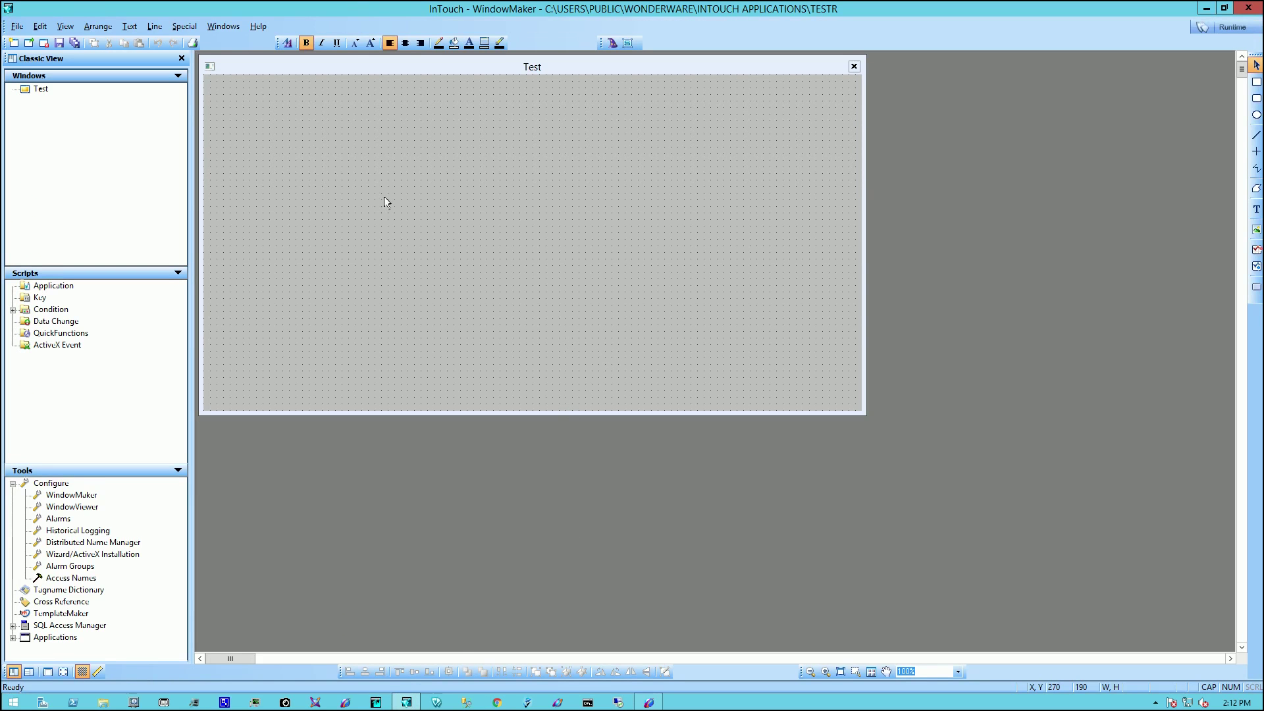
pyautogui.click(1256, 209)
pyautogui.write('#####')
pyautogui.press('Escape')
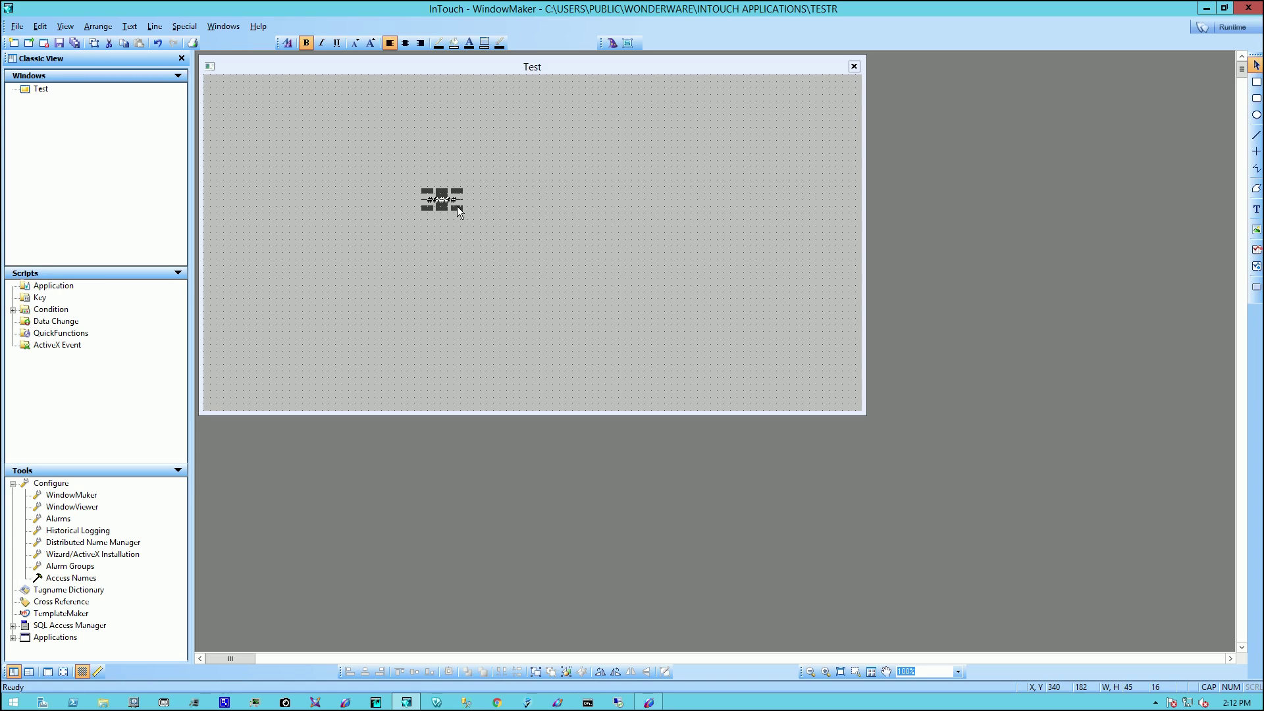
pyautogui.moveTo(459, 211); pyautogui.dragTo(473, 220)
pyautogui.click(576, 235)
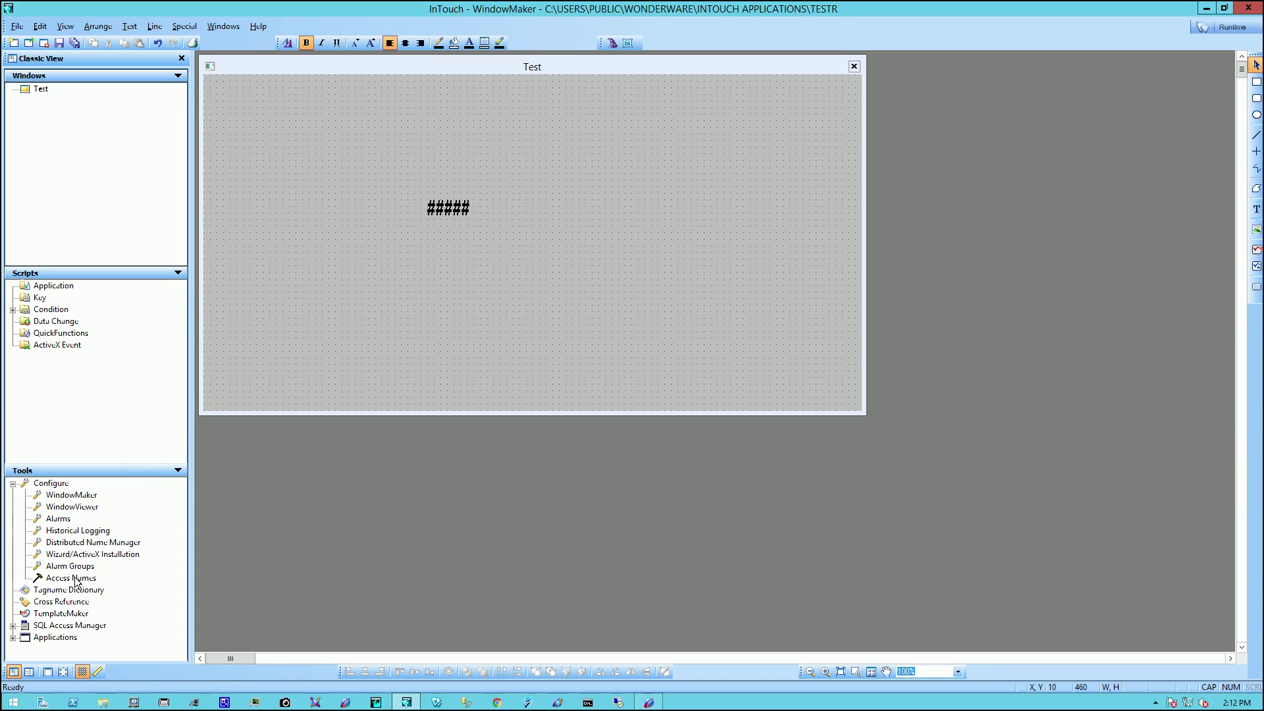
# Open the OPC access name's settings: node localhost, application FSGateway, topic OPC_DeviceGroup
pyautogui.click(74, 579)
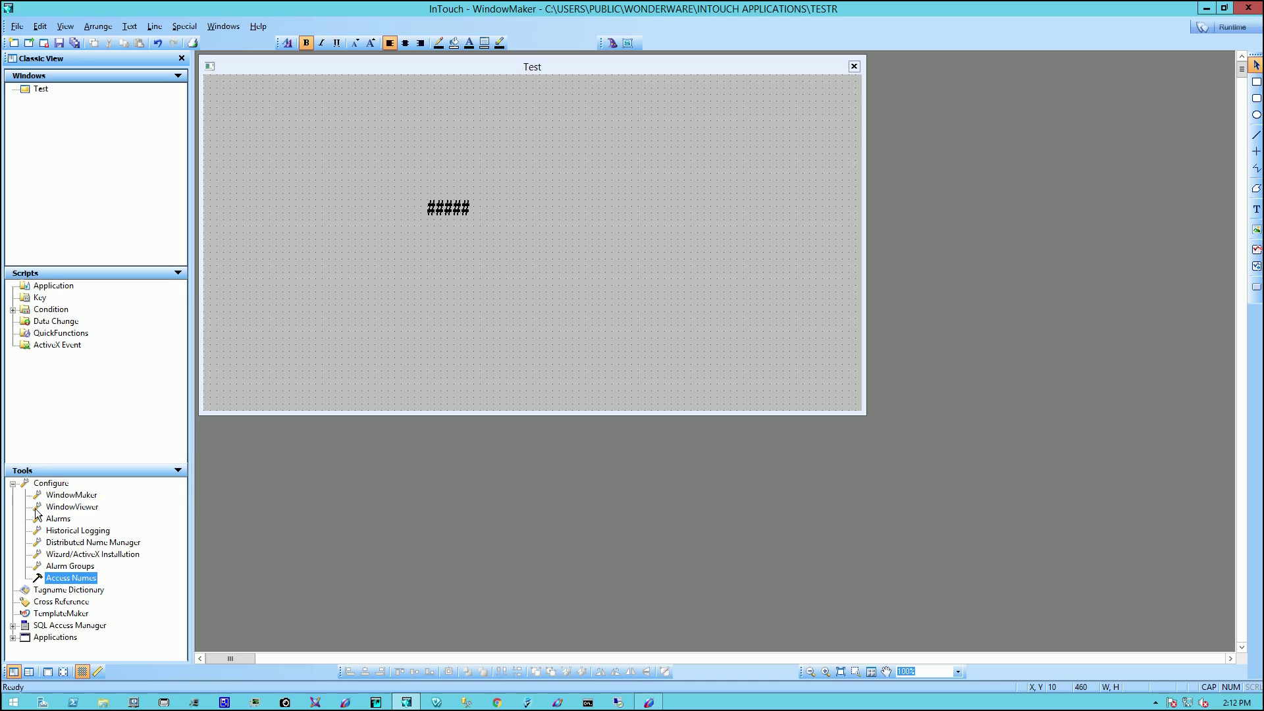
pyautogui.doubleClick(69, 579)
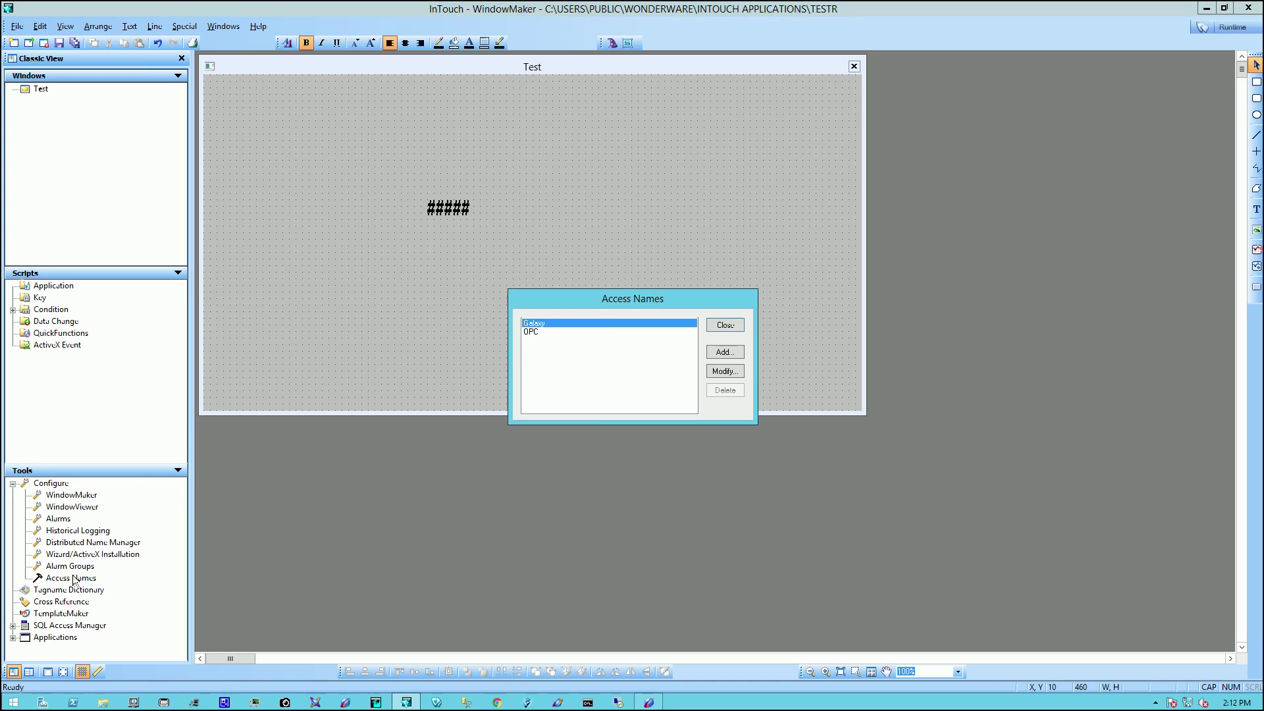
pyautogui.moveTo(609, 304); pyautogui.dragTo(620, 235)
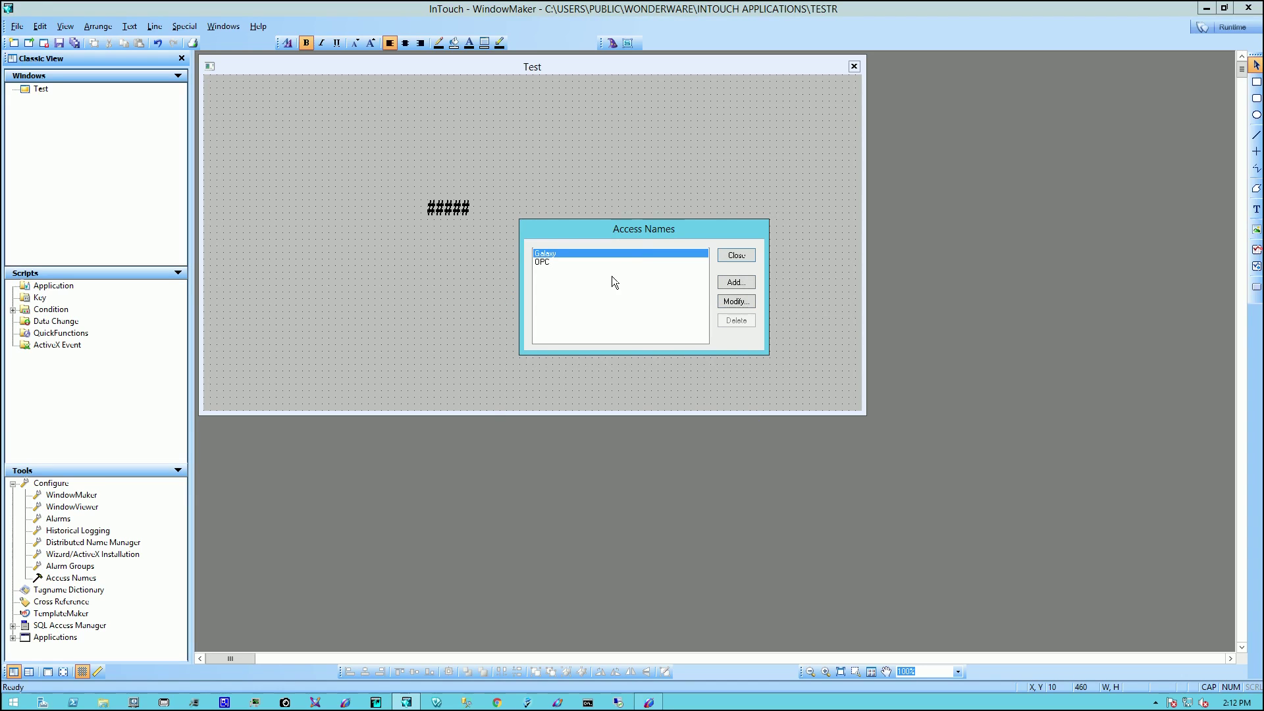
pyautogui.click(544, 262)
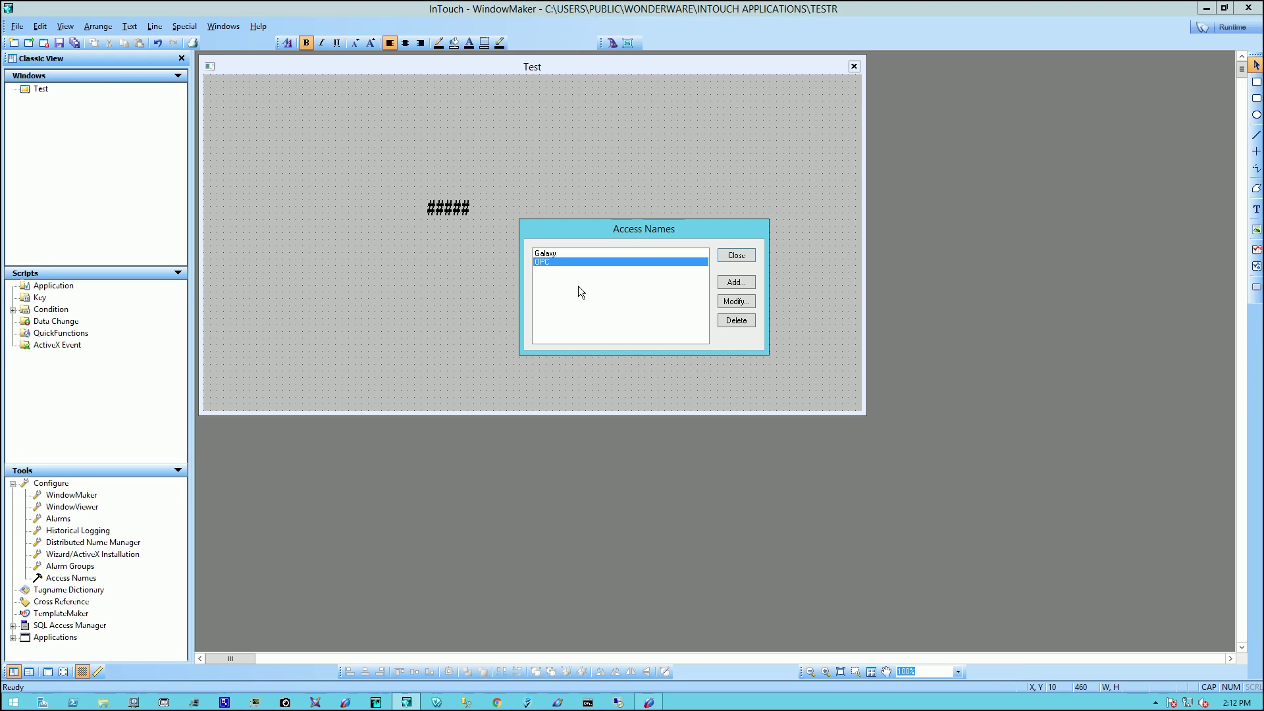
pyautogui.click(736, 302)
pyautogui.moveTo(651, 357); pyautogui.dragTo(558, 299)
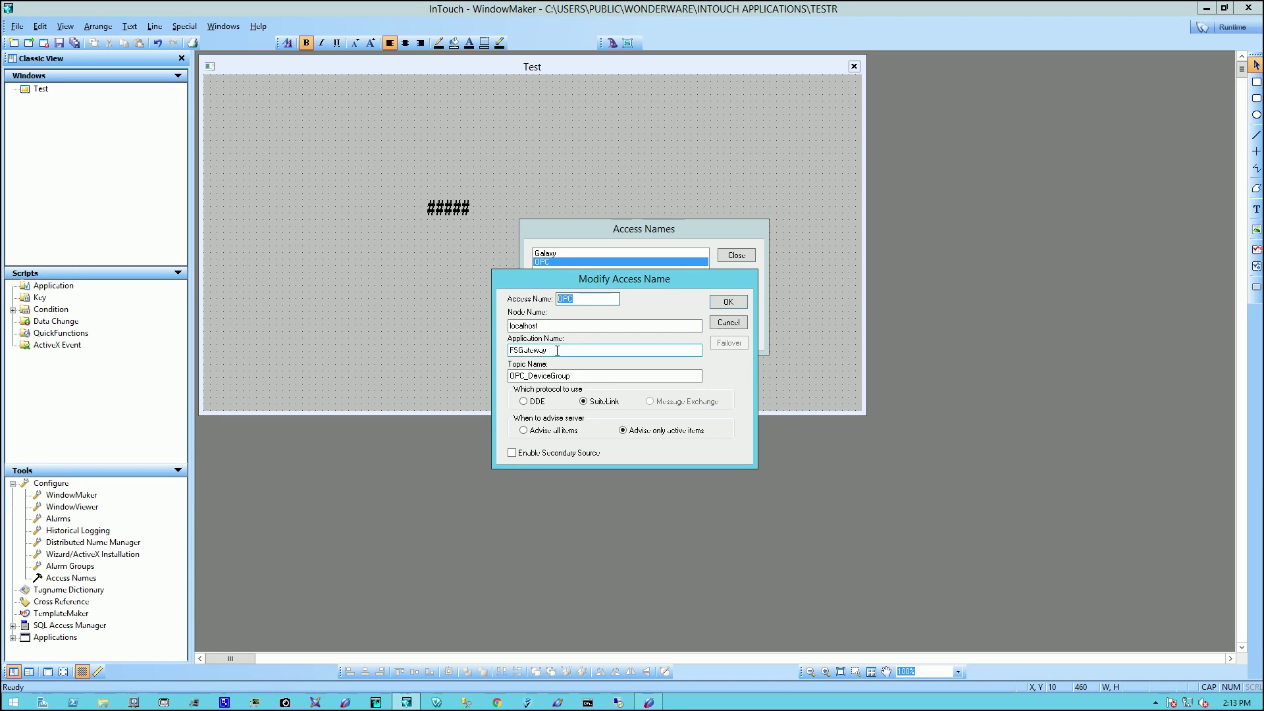
pyautogui.click(540, 326)
pyautogui.hotkey('shift', 'Home')
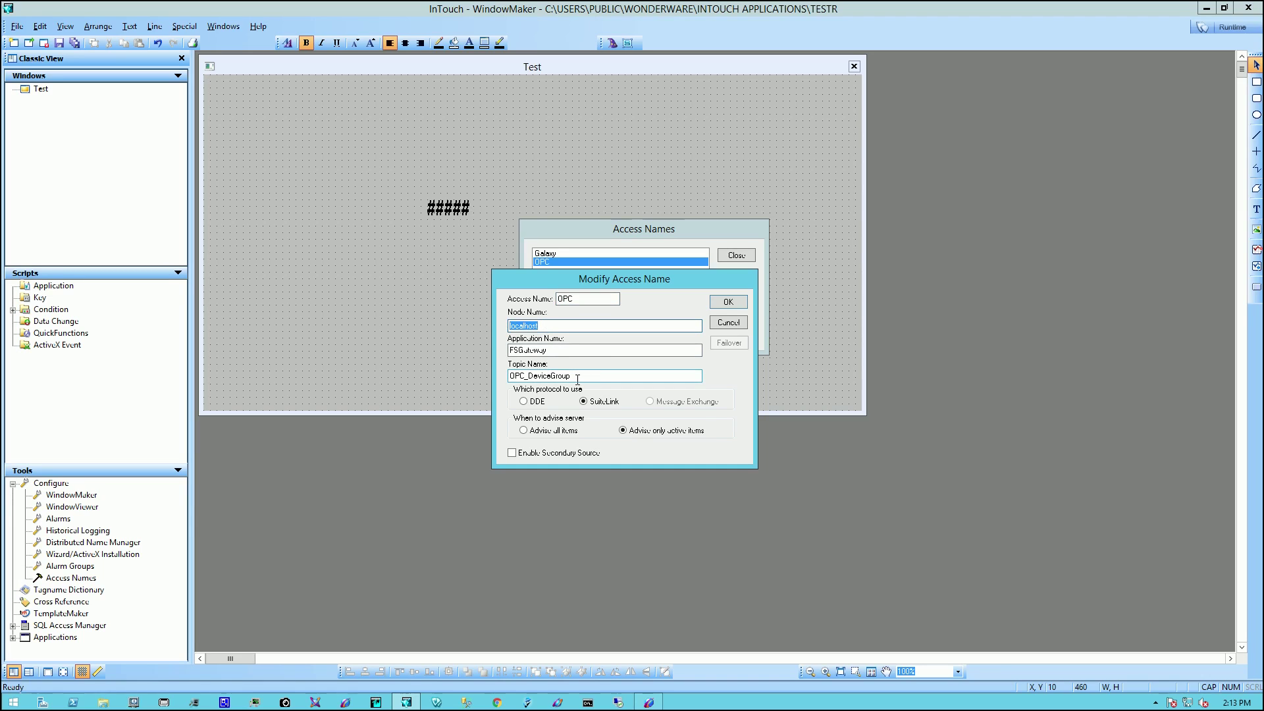
pyautogui.moveTo(578, 380); pyautogui.dragTo(487, 416)
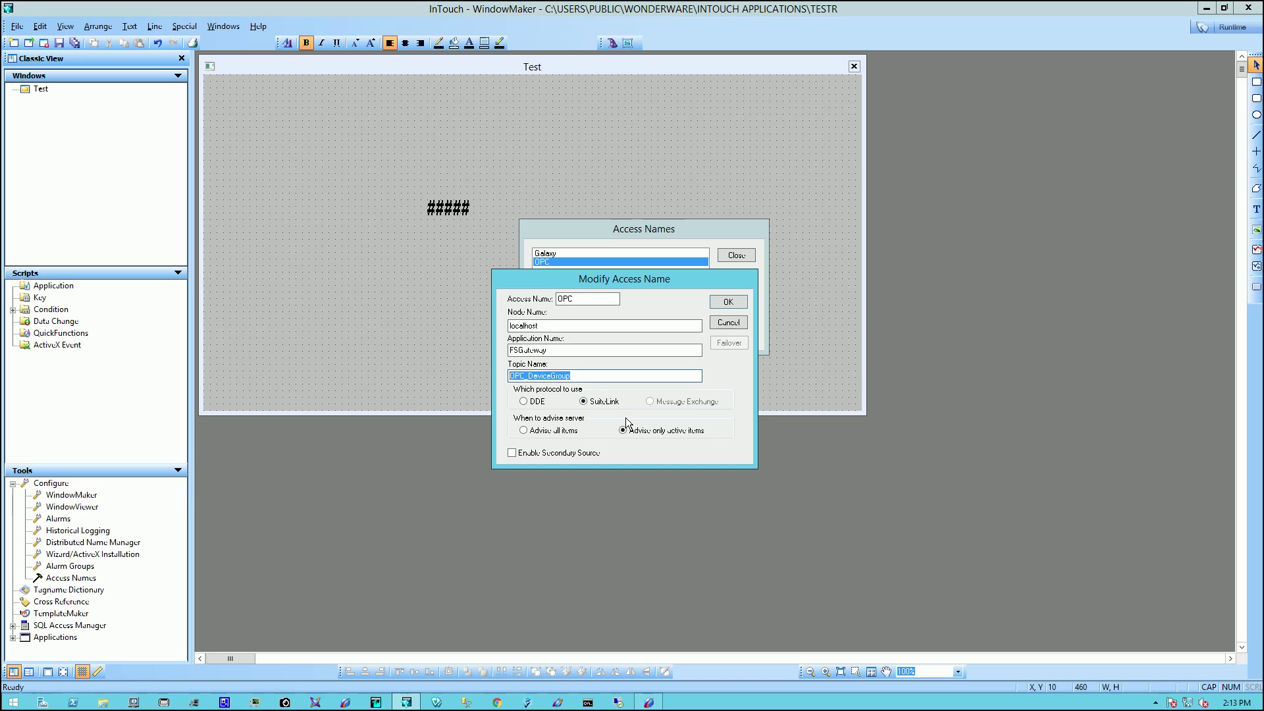
pyautogui.click(649, 703)
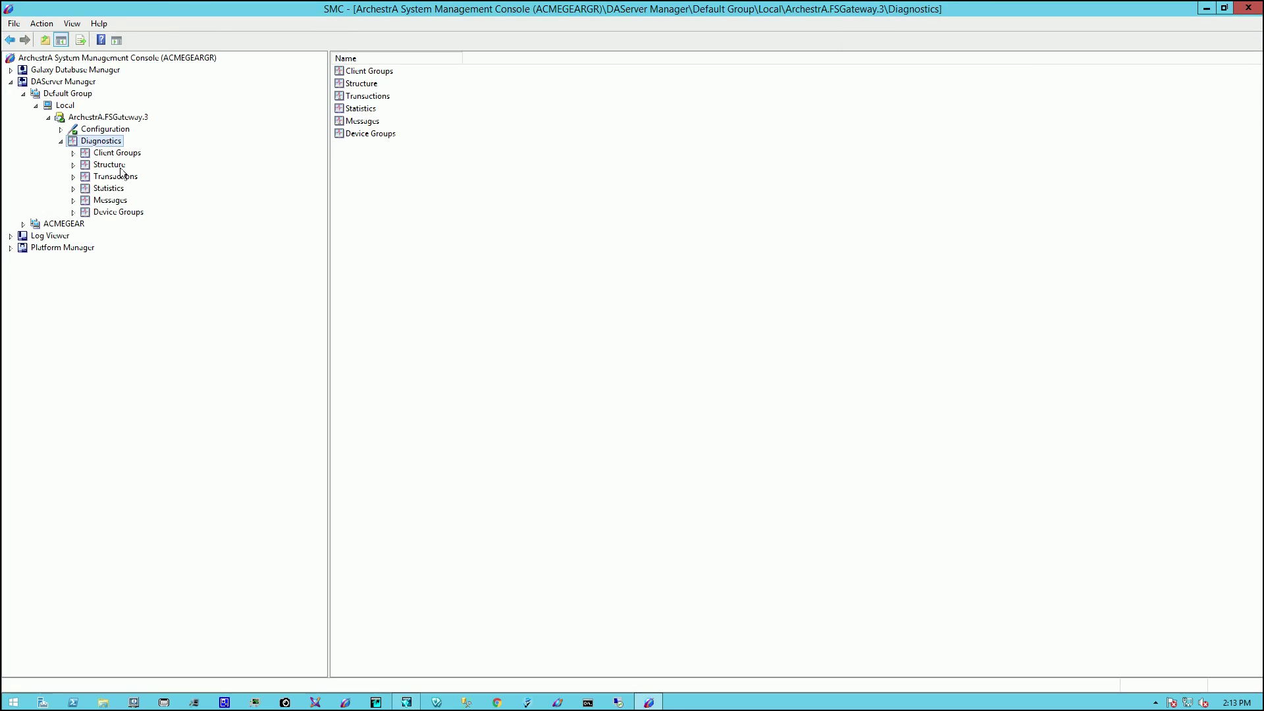
# Confirm the SMC DeviceGroup name is OPC_DeviceGroup, then return to WindowMaker
pyautogui.click(61, 129)
pyautogui.click(99, 141)
pyautogui.click(73, 140)
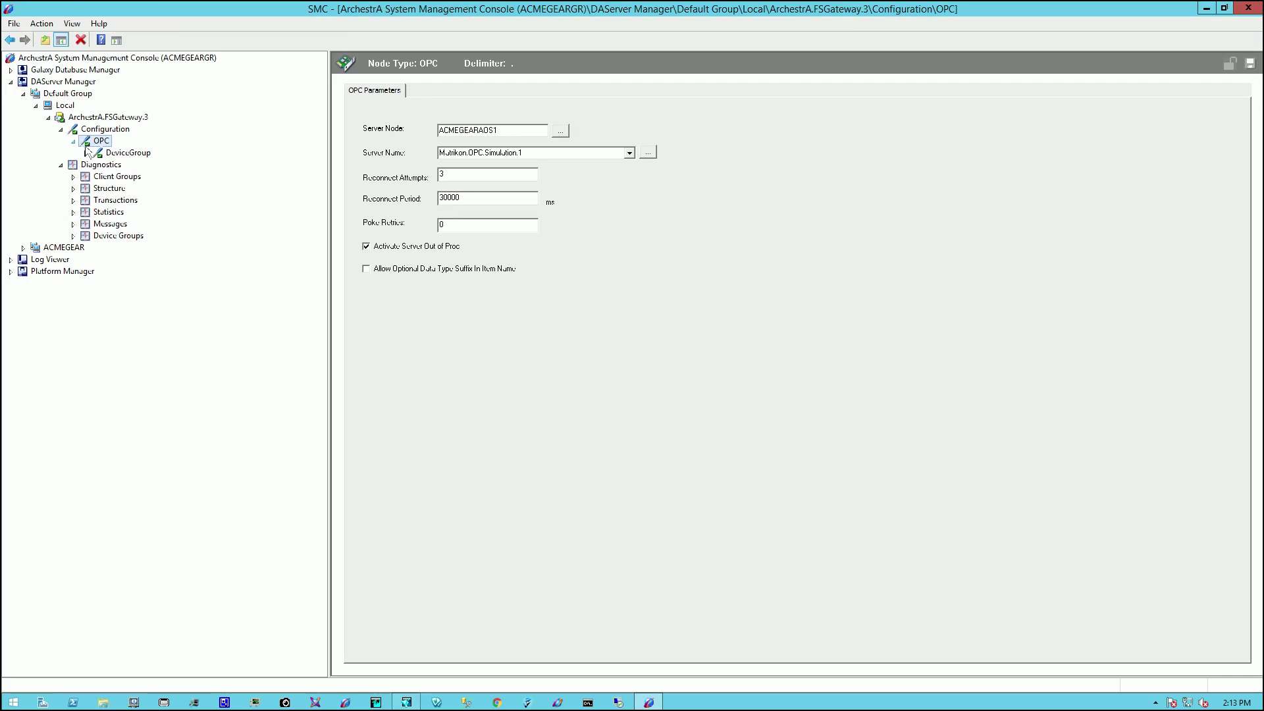
pyautogui.click(113, 155)
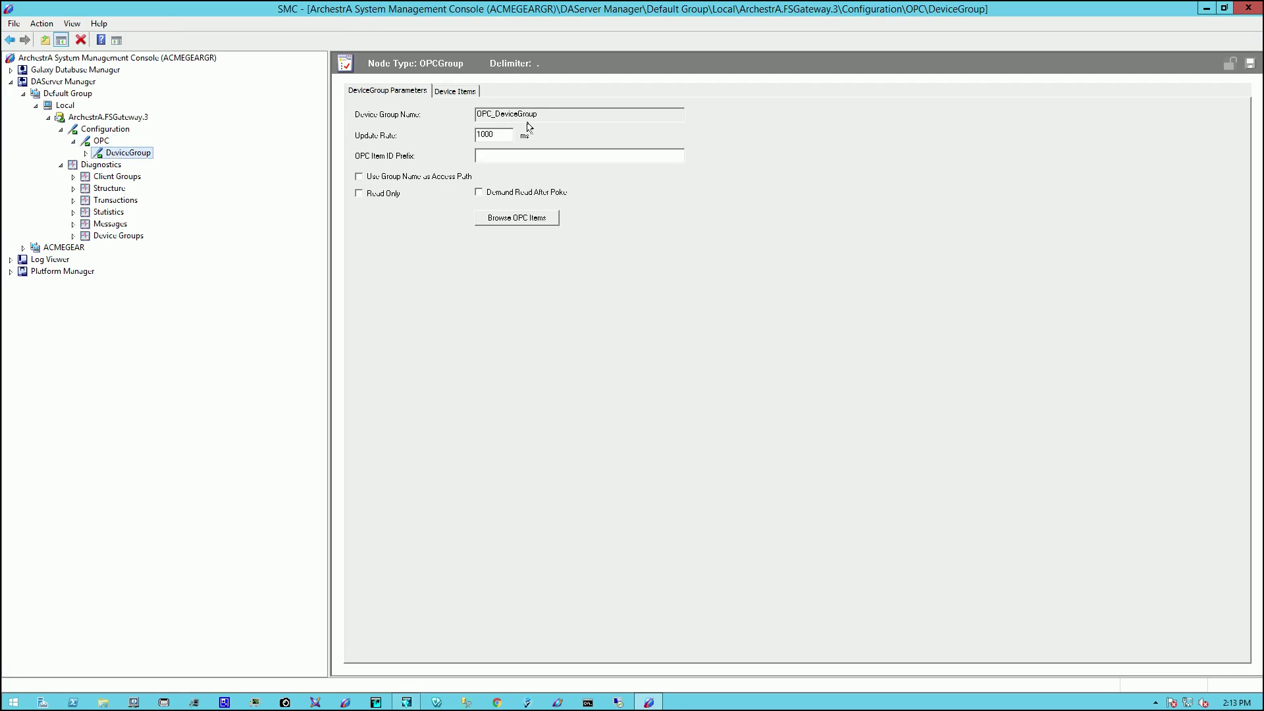
pyautogui.moveTo(544, 116); pyautogui.dragTo(459, 124)
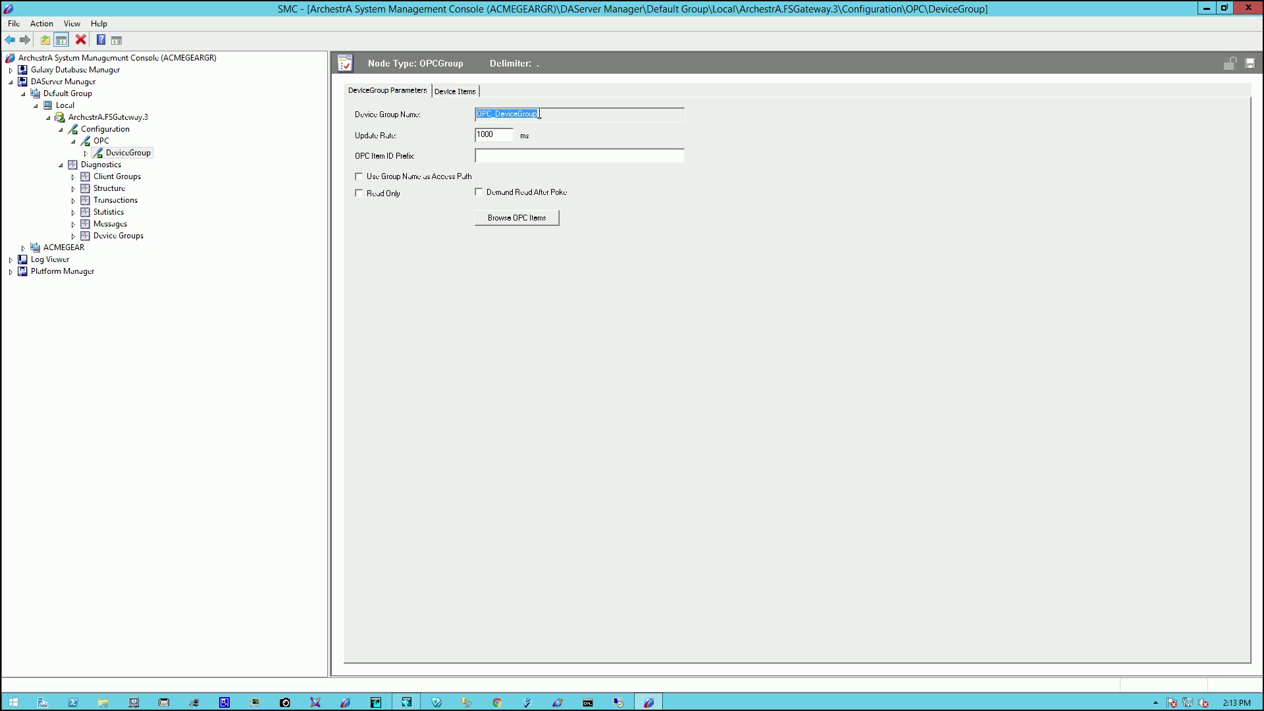
pyautogui.moveTo(540, 115); pyautogui.dragTo(476, 142)
pyautogui.click(408, 703)
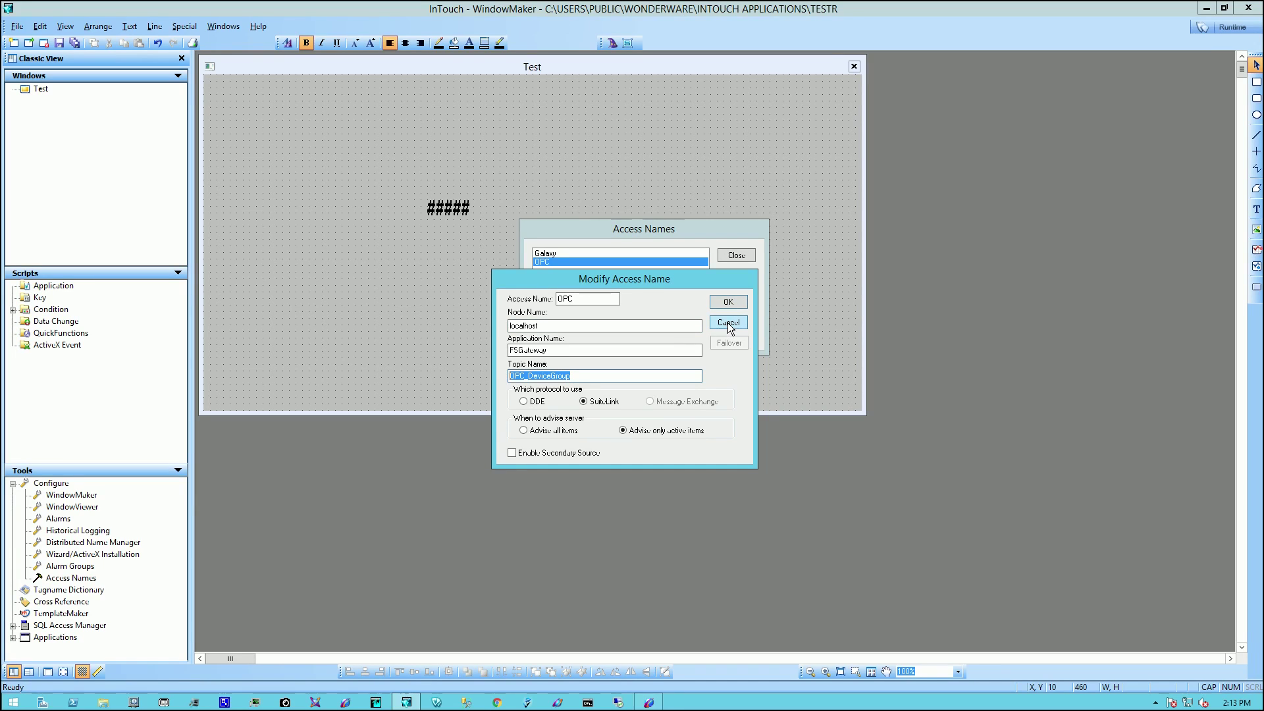
# Close the access name dialogs and add an Analog Value Display link to the ##### text
pyautogui.click(729, 323)
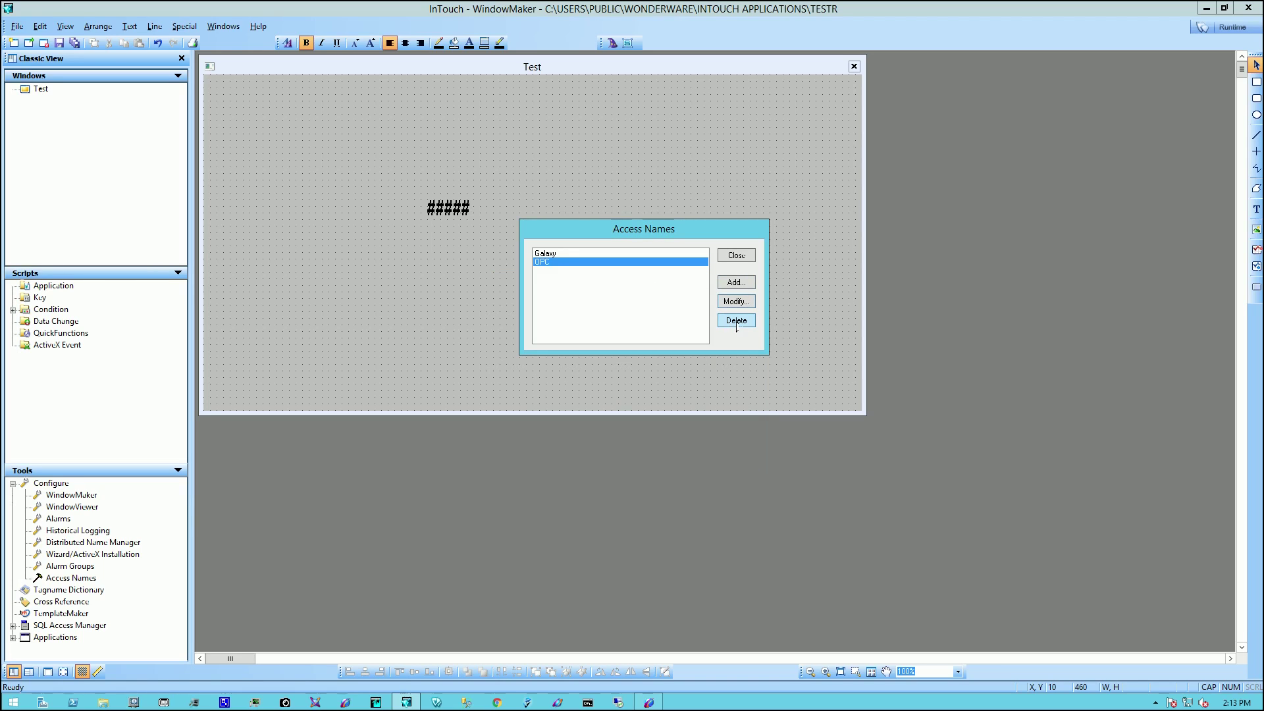
pyautogui.click(735, 257)
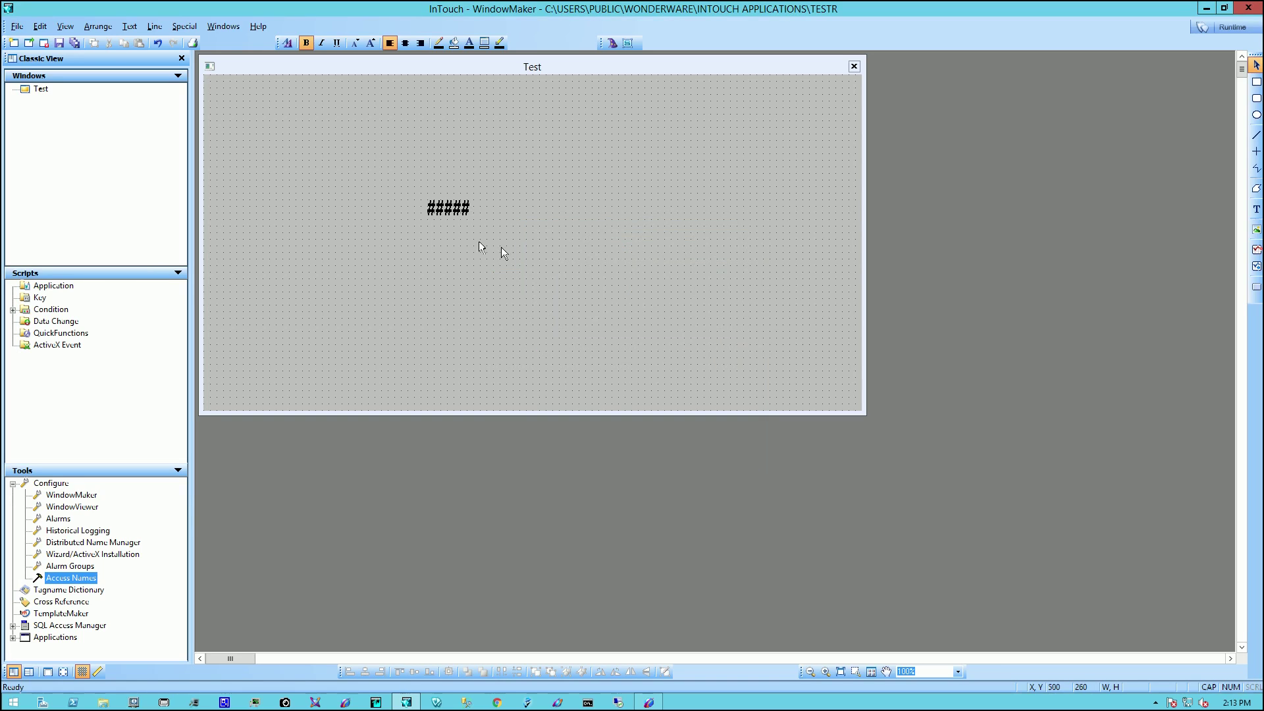
pyautogui.doubleClick(445, 209)
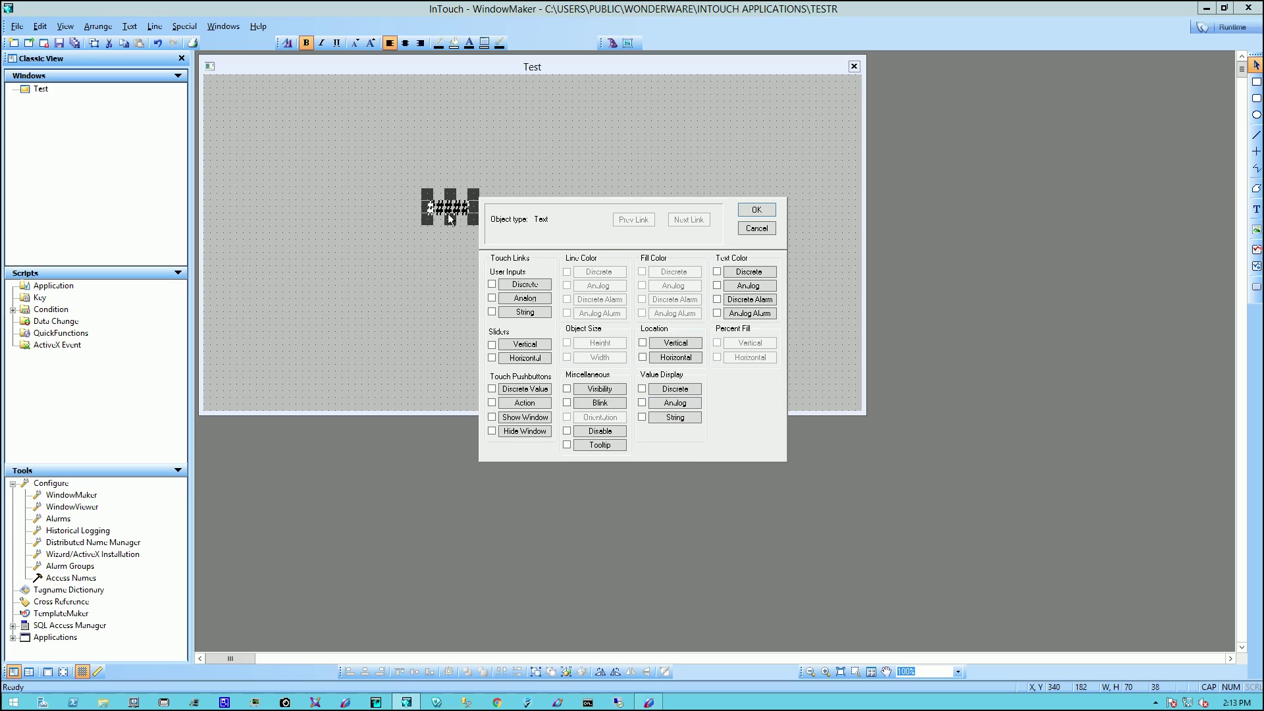
pyautogui.click(643, 403)
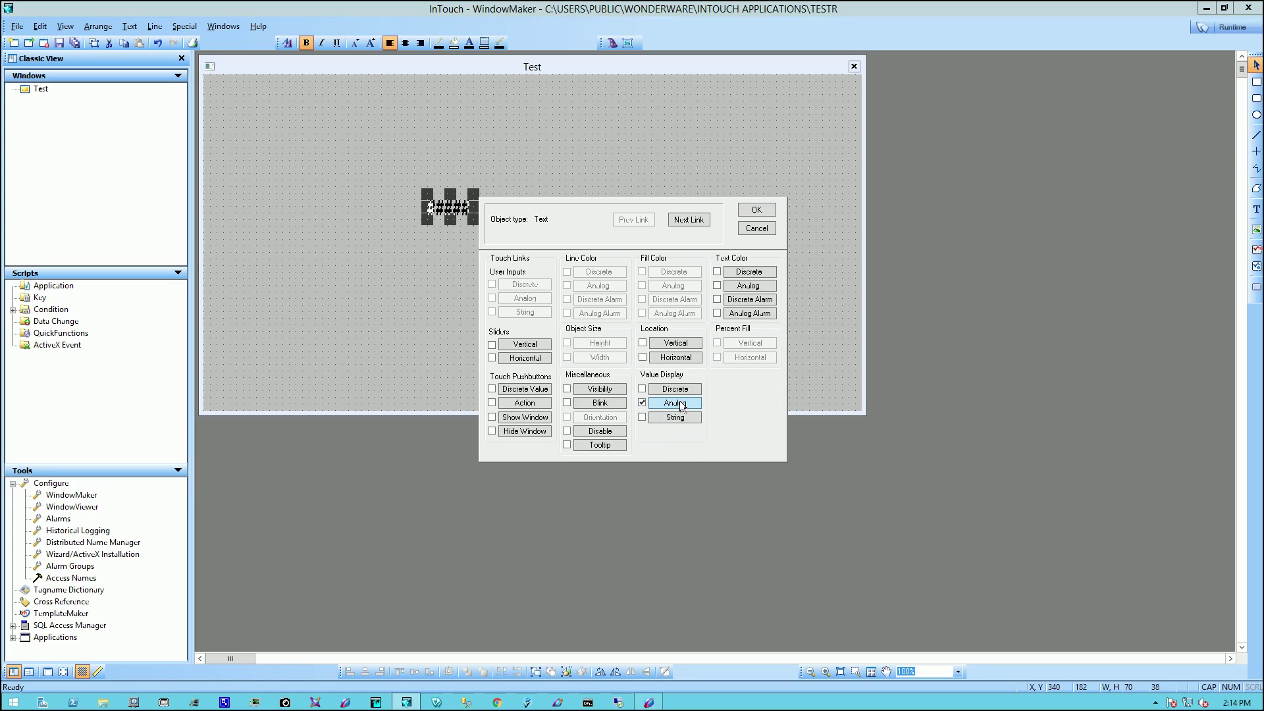
# Replace the expression Test with LN01_AMPS and confirm it
pyautogui.click(678, 403)
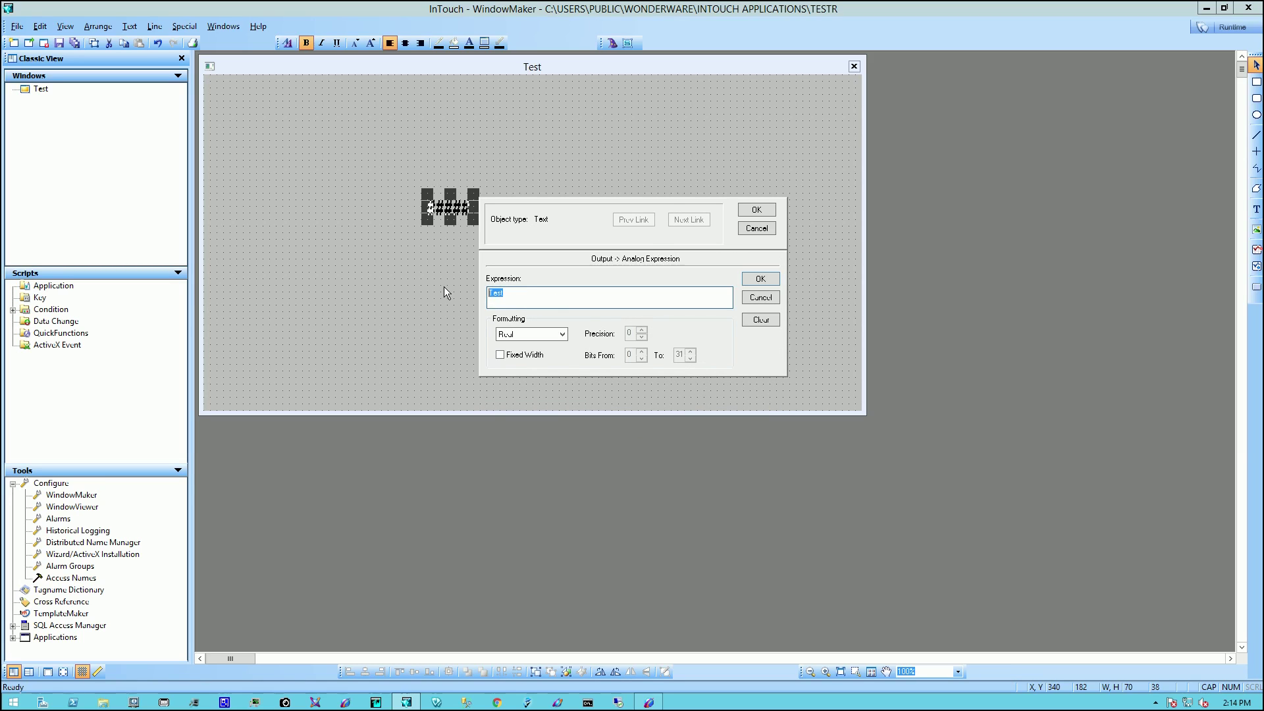
pyautogui.press('Delete')
pyautogui.write('LN01_AMPS')
pyautogui.click(760, 279)
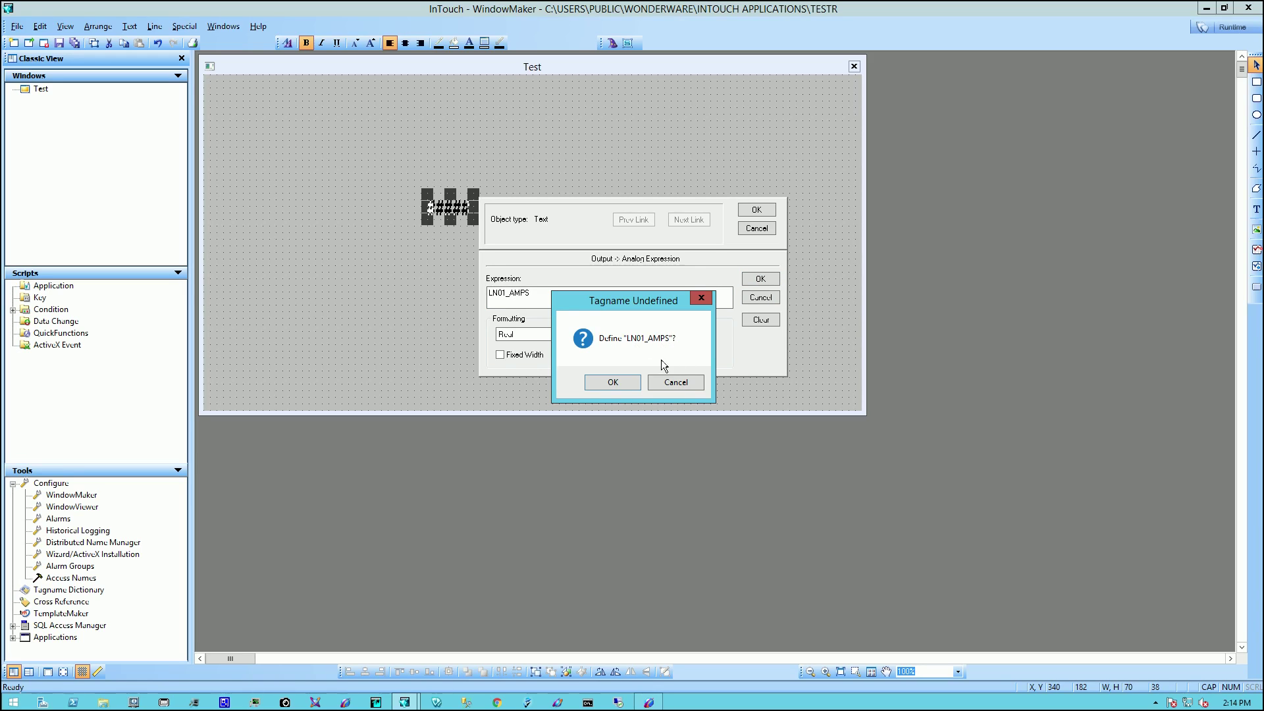
# Define the new LN01_AMPS tag as type I/O Real
pyautogui.click(615, 384)
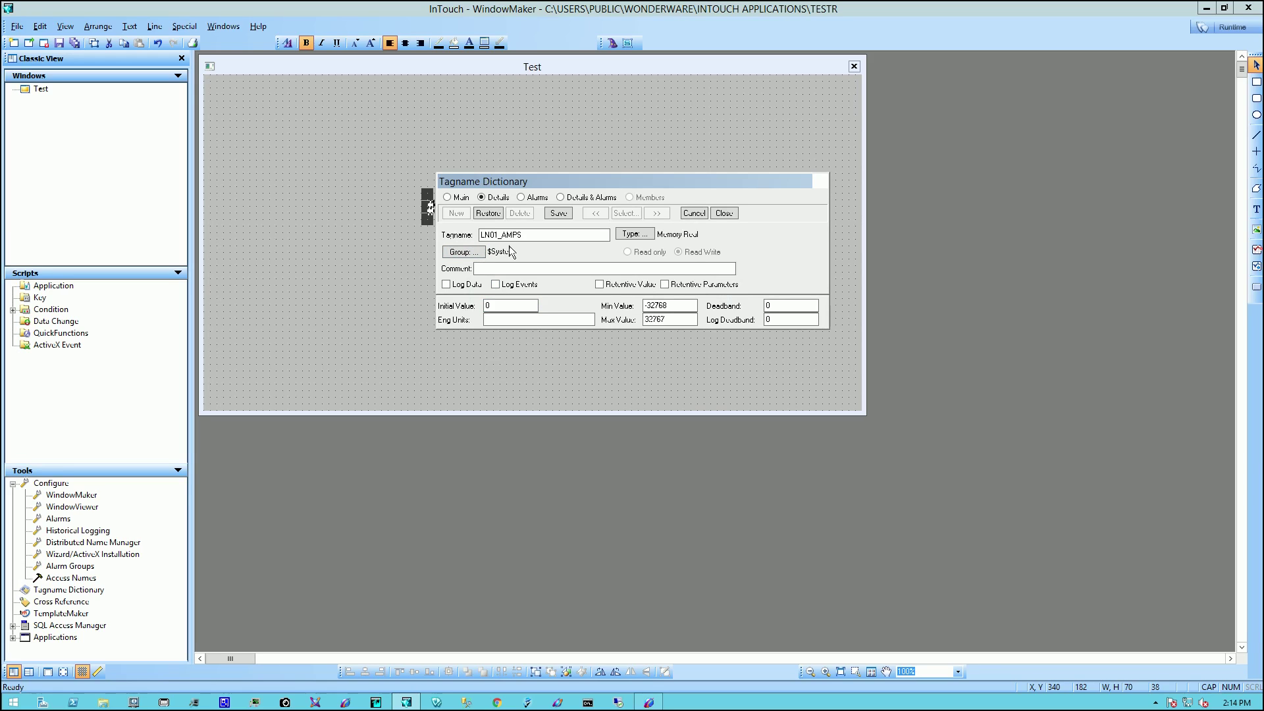
pyautogui.click(631, 236)
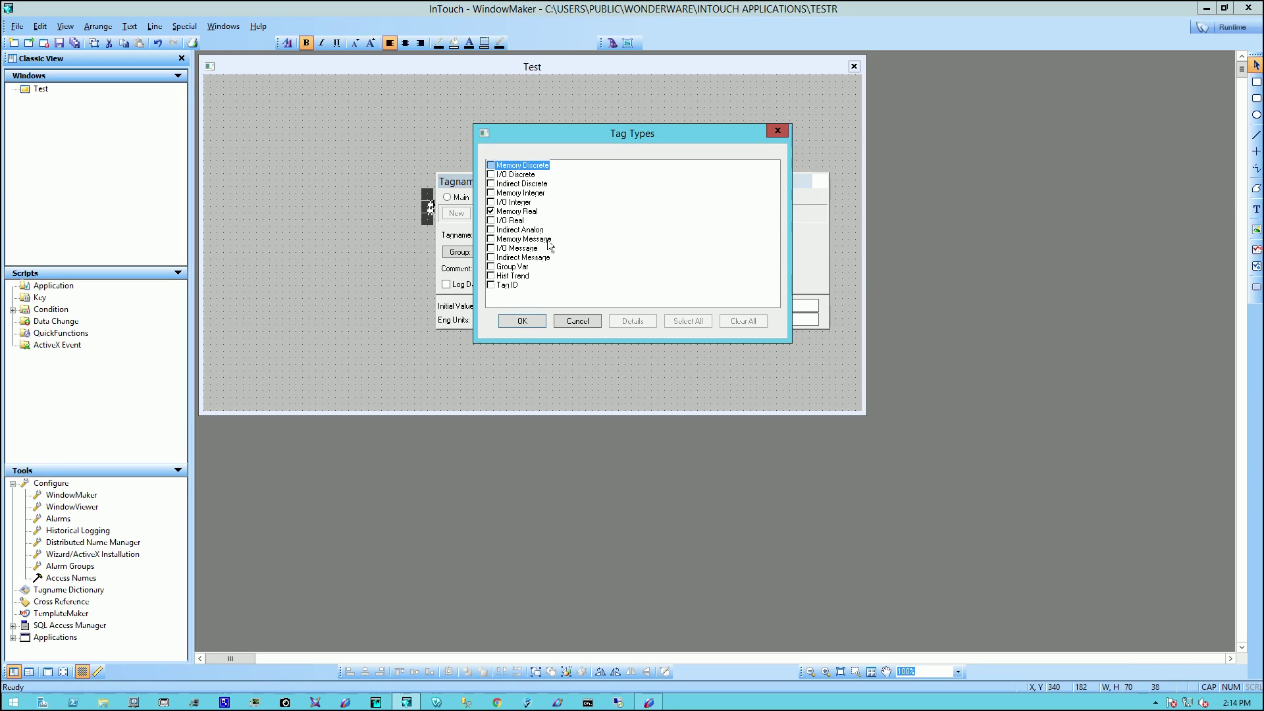
pyautogui.click(493, 220)
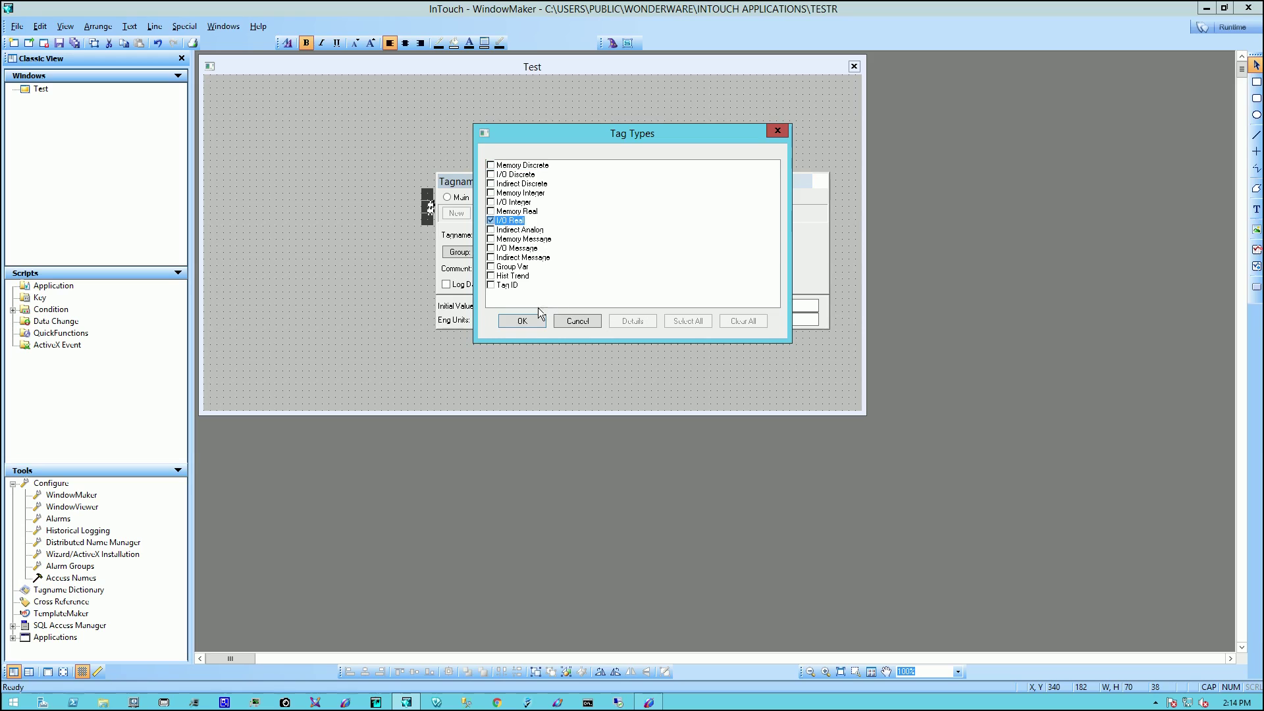
pyautogui.click(524, 320)
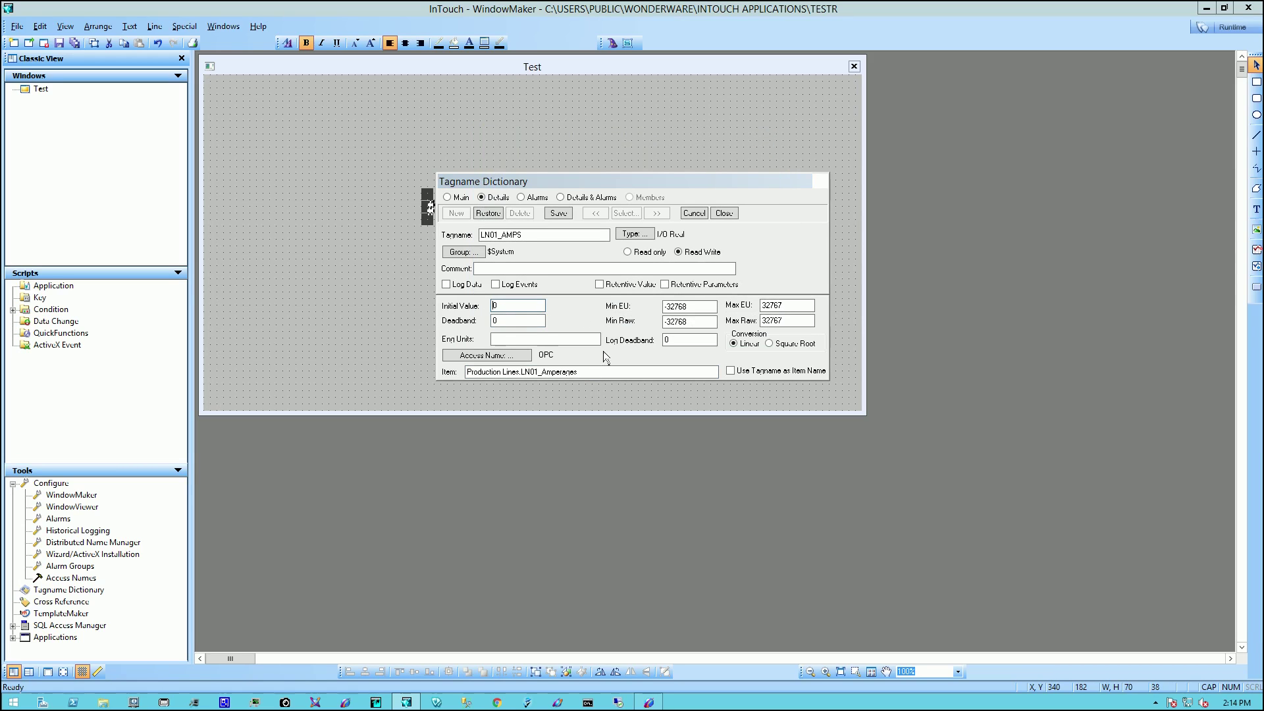
# Set the tag's access name to OPC and clear the old Item name
pyautogui.click(507, 357)
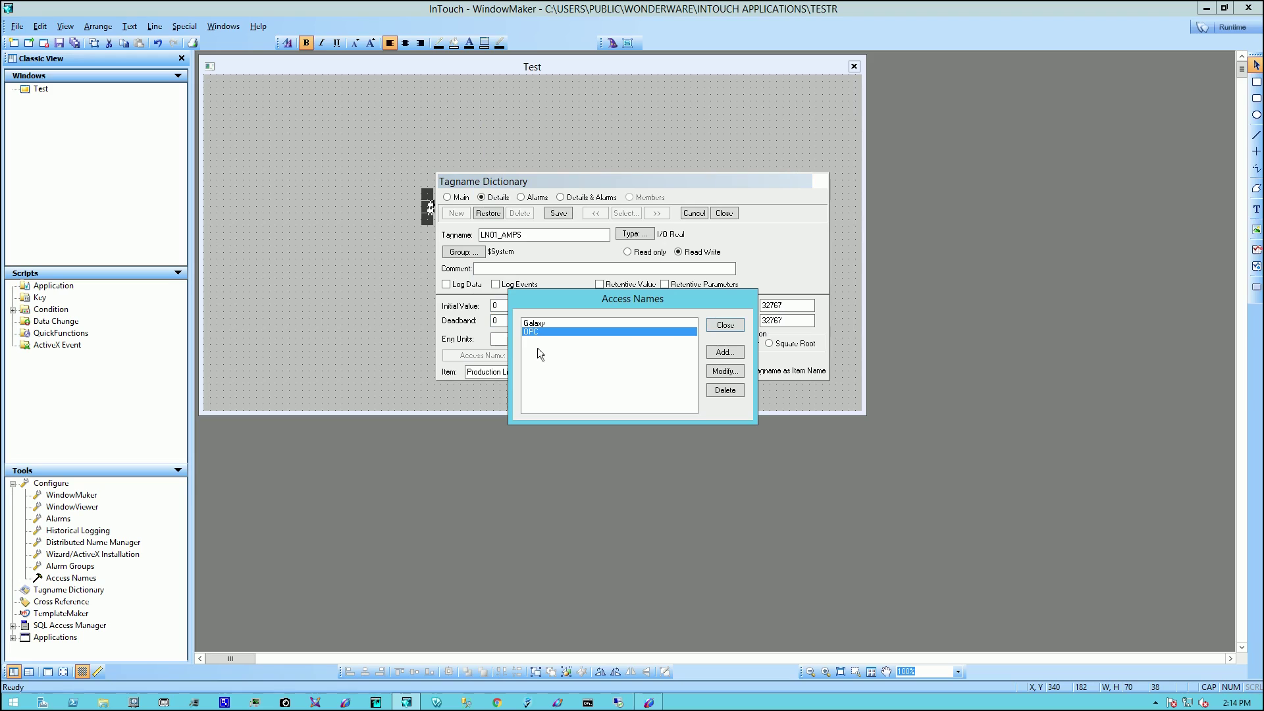
pyautogui.click(723, 325)
pyautogui.moveTo(593, 369); pyautogui.dragTo(448, 369)
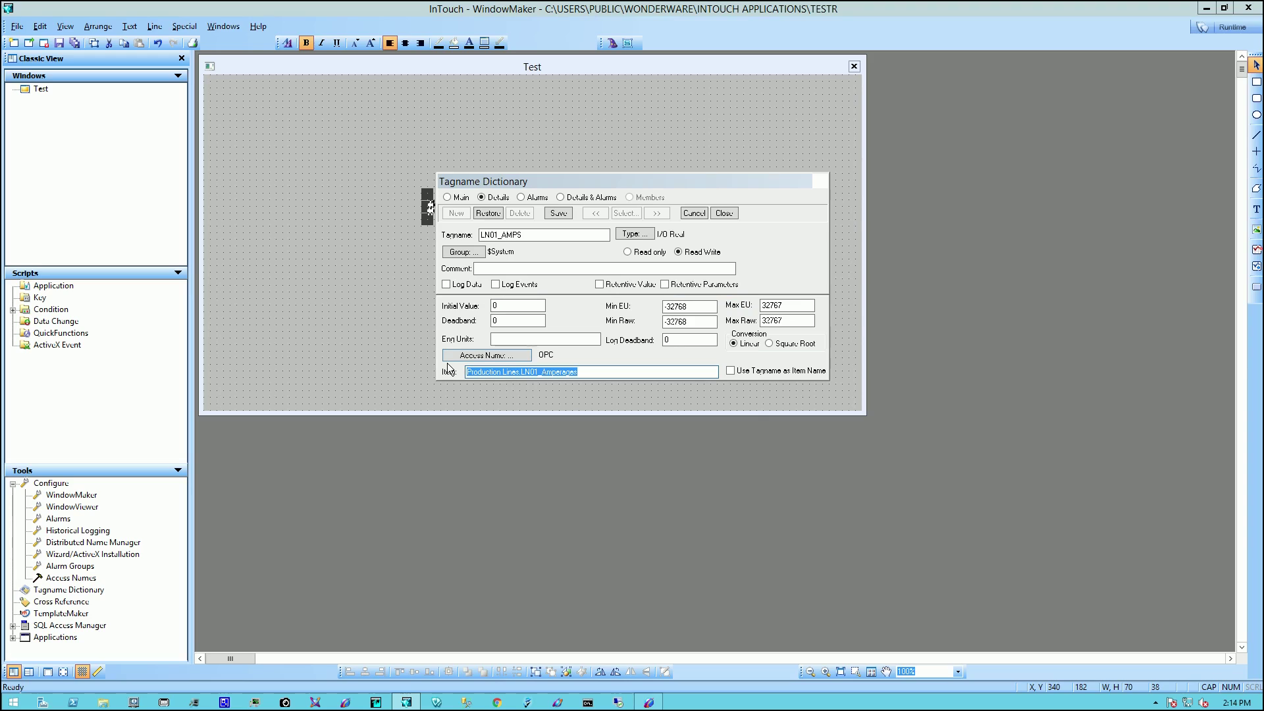
pyautogui.press('Delete')
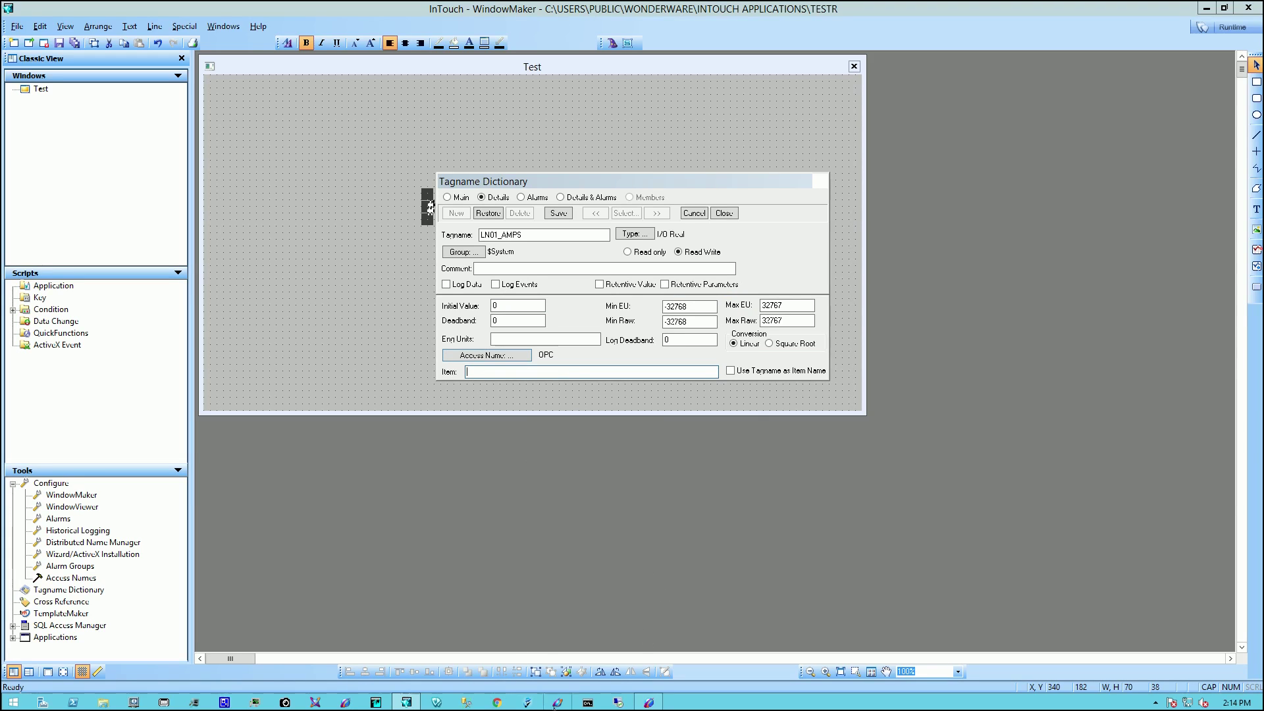
# Copy the device item name Production Lines.LN01_Amperages from the DeviceGroup's Device Items list in SMC
pyautogui.click(649, 703)
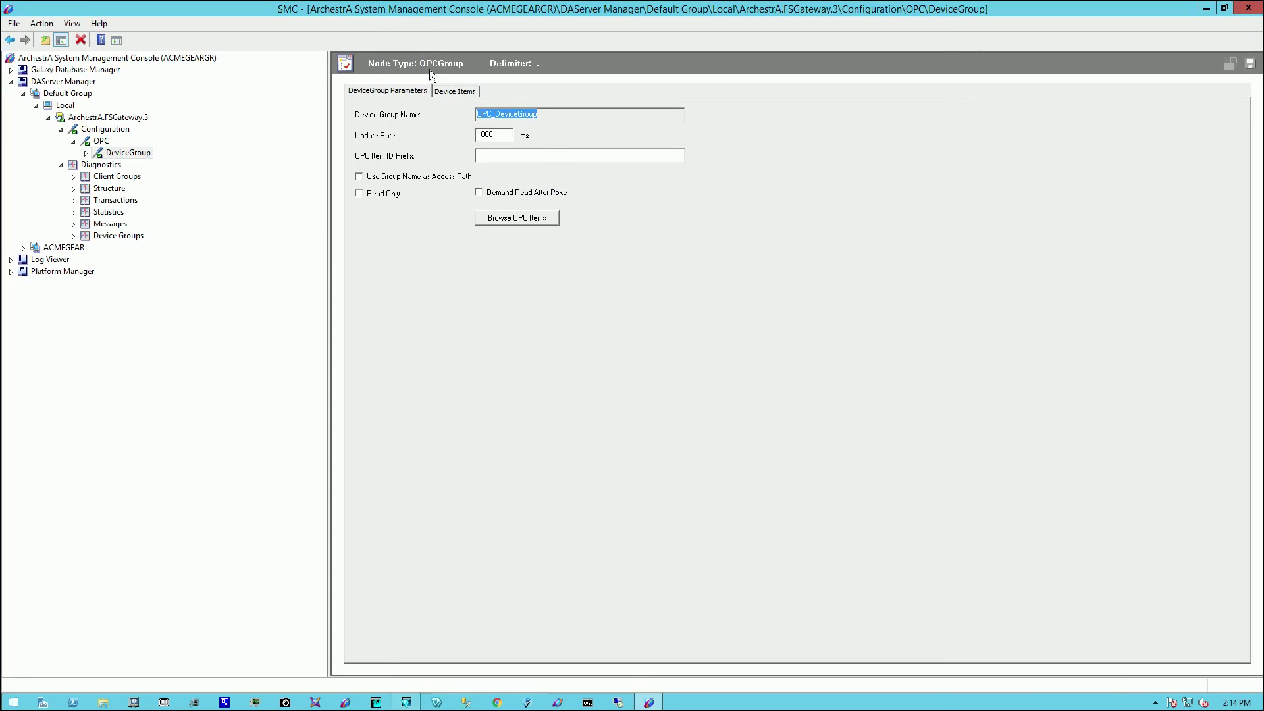
pyautogui.click(450, 92)
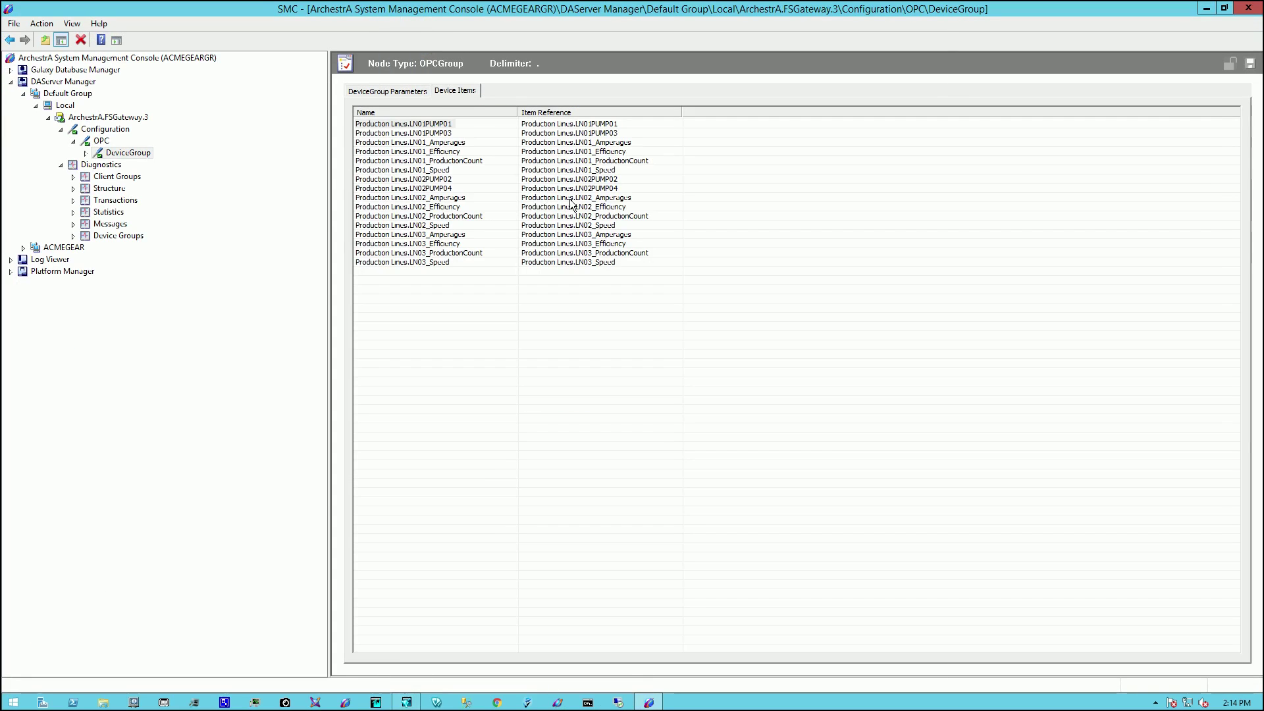
pyautogui.doubleClick(394, 142)
pyautogui.rightClick(397, 143)
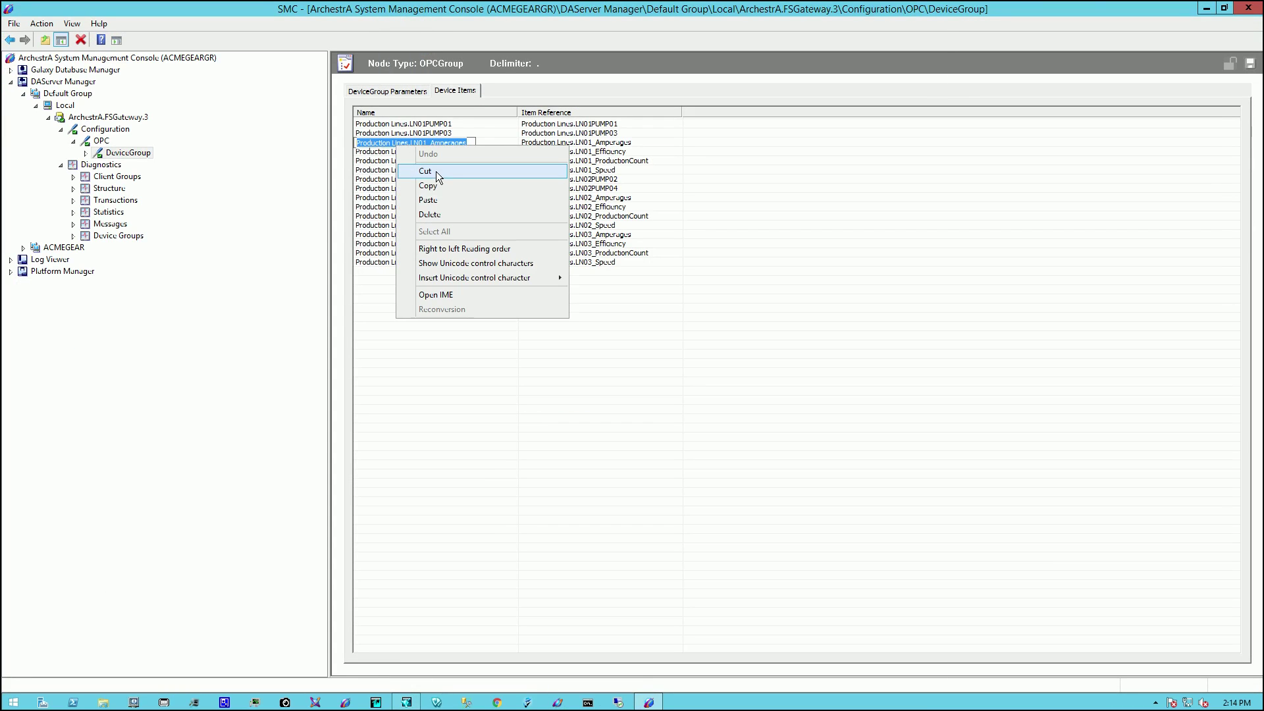
pyautogui.click(434, 186)
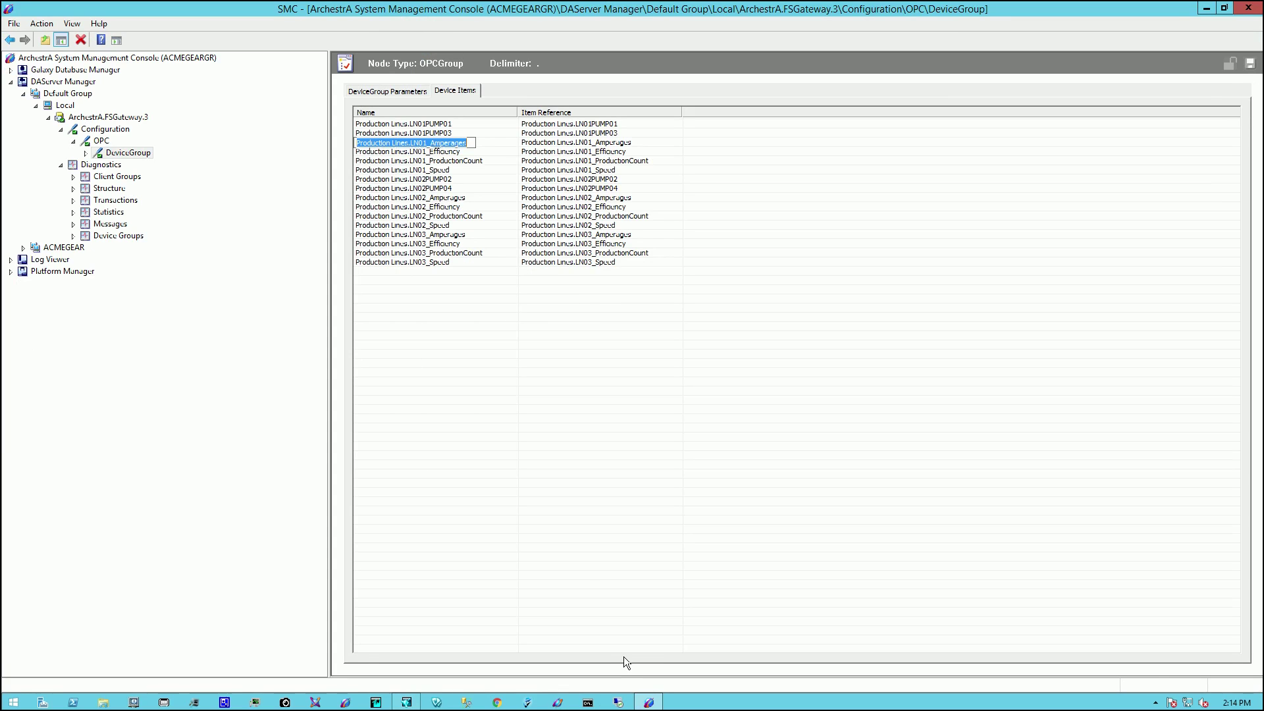
# Paste Production Lines.LN01_Amperages as LN01_AMPS's item, save the tag, and confirm the analog value link
pyautogui.click(416, 703)
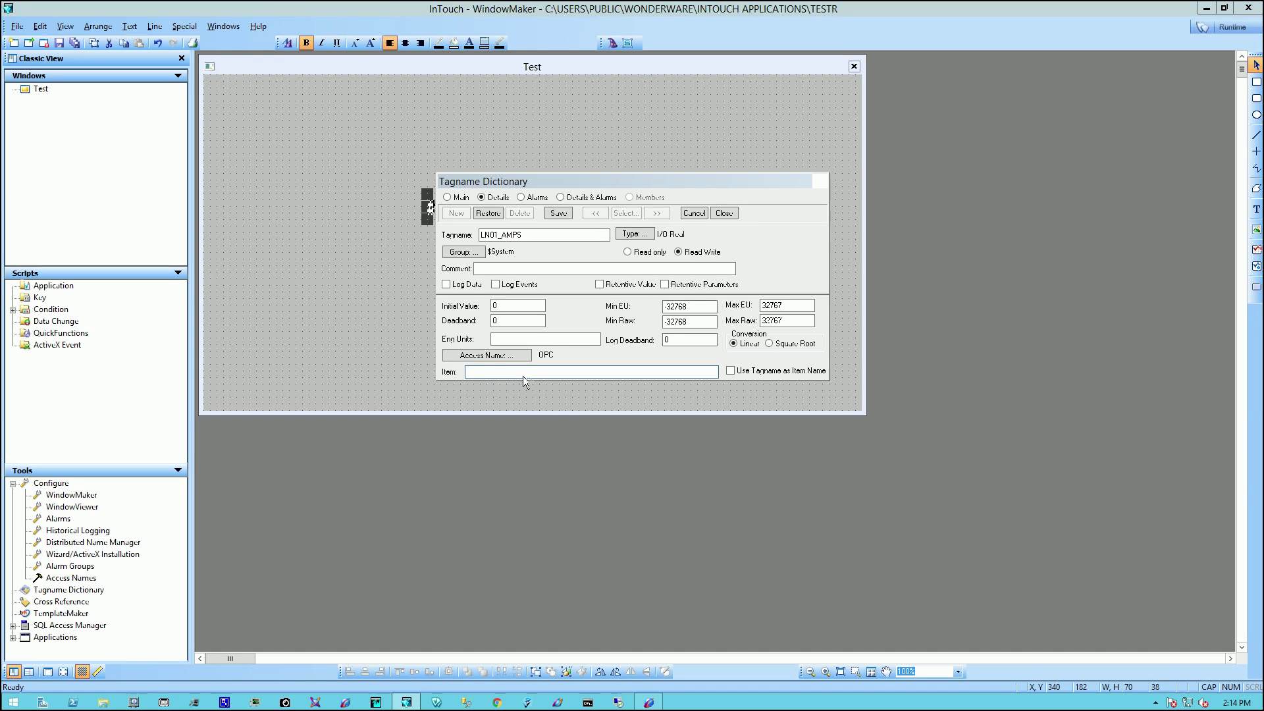
pyautogui.rightClick(485, 371)
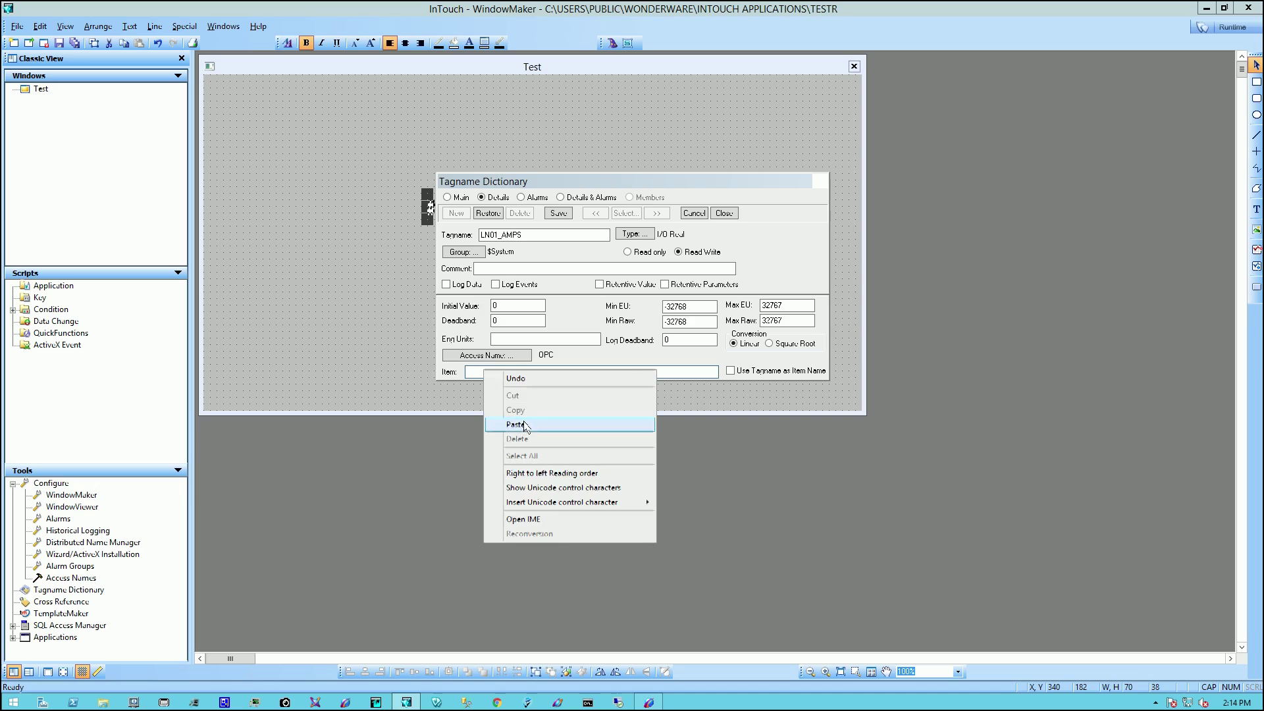
pyautogui.click(520, 423)
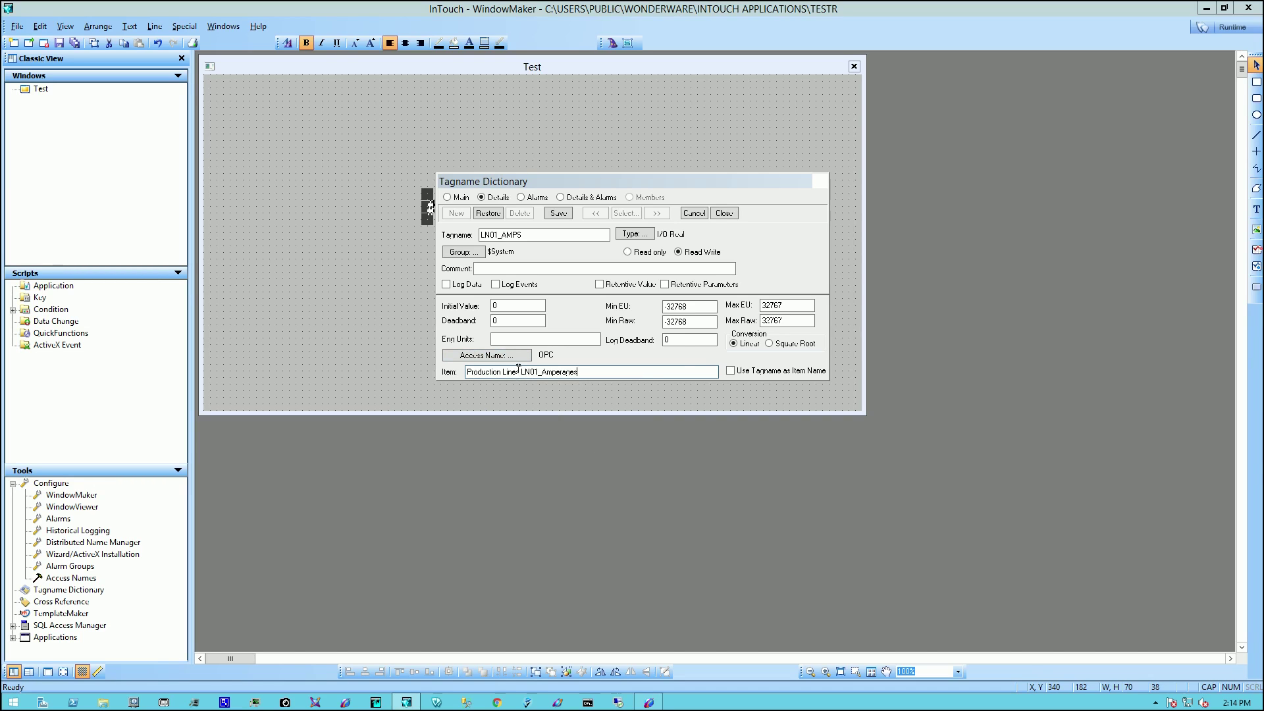
pyautogui.click(558, 214)
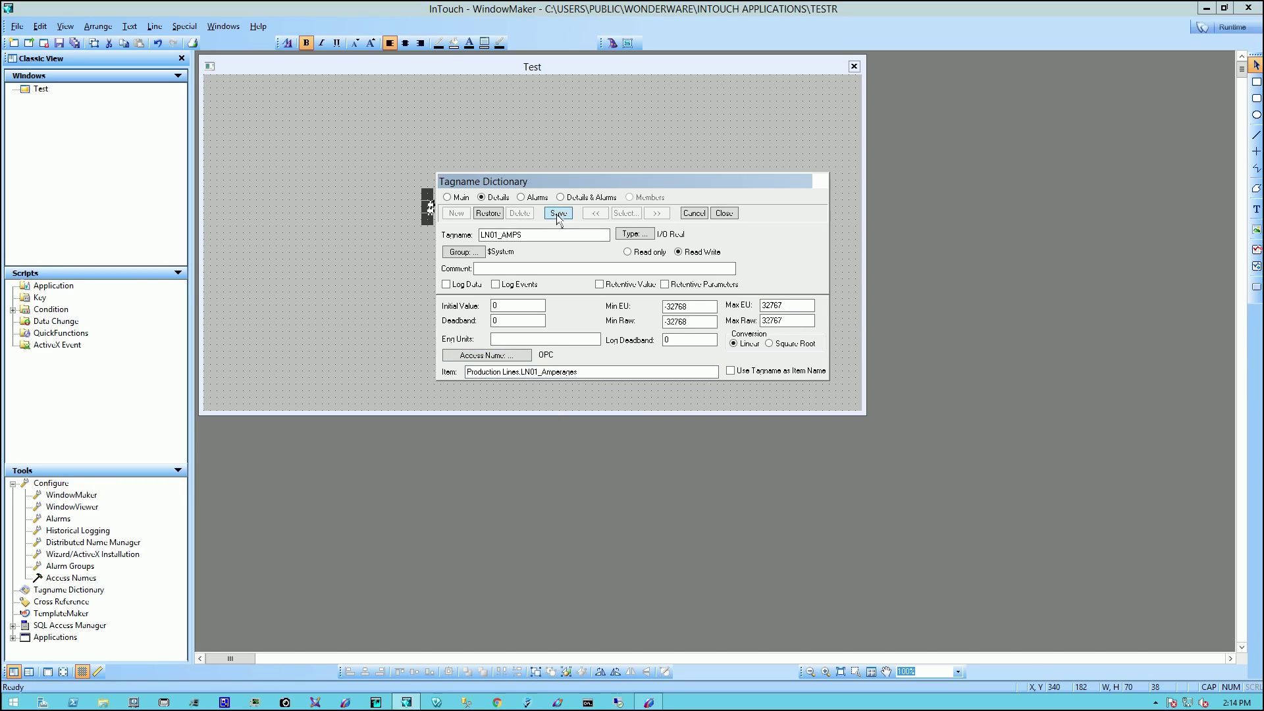
pyautogui.click(724, 214)
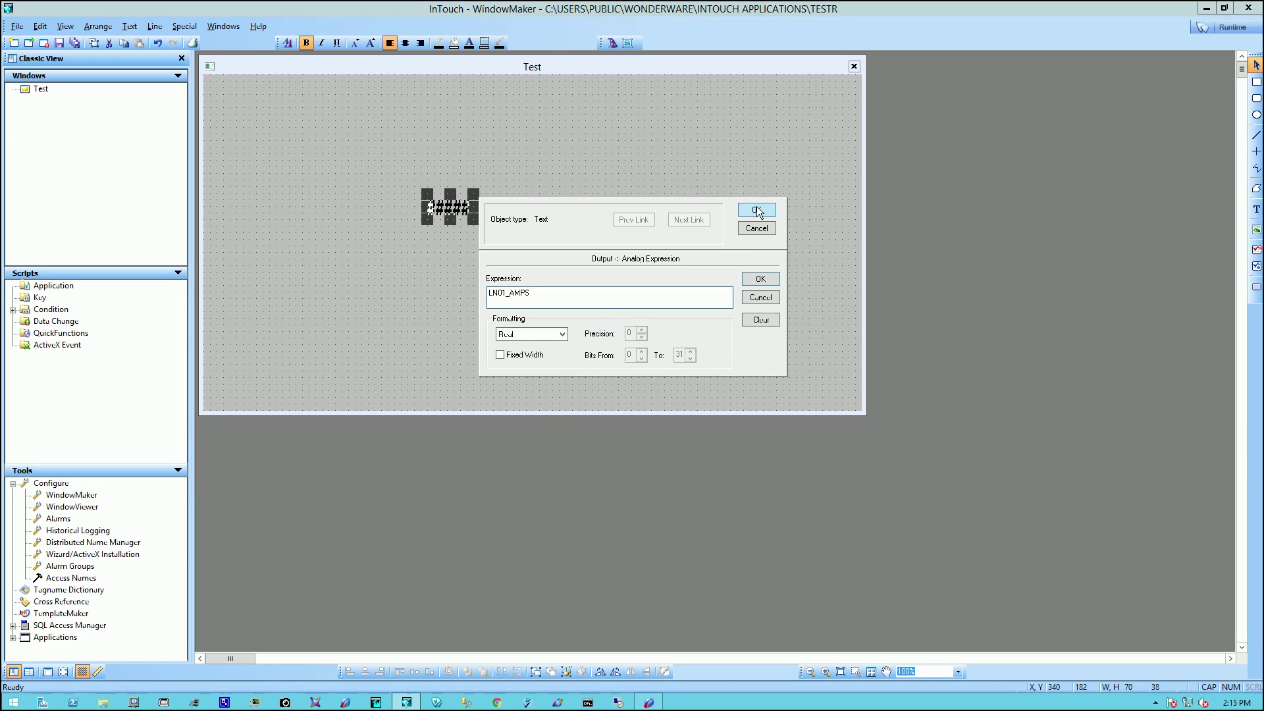
pyautogui.click(757, 209)
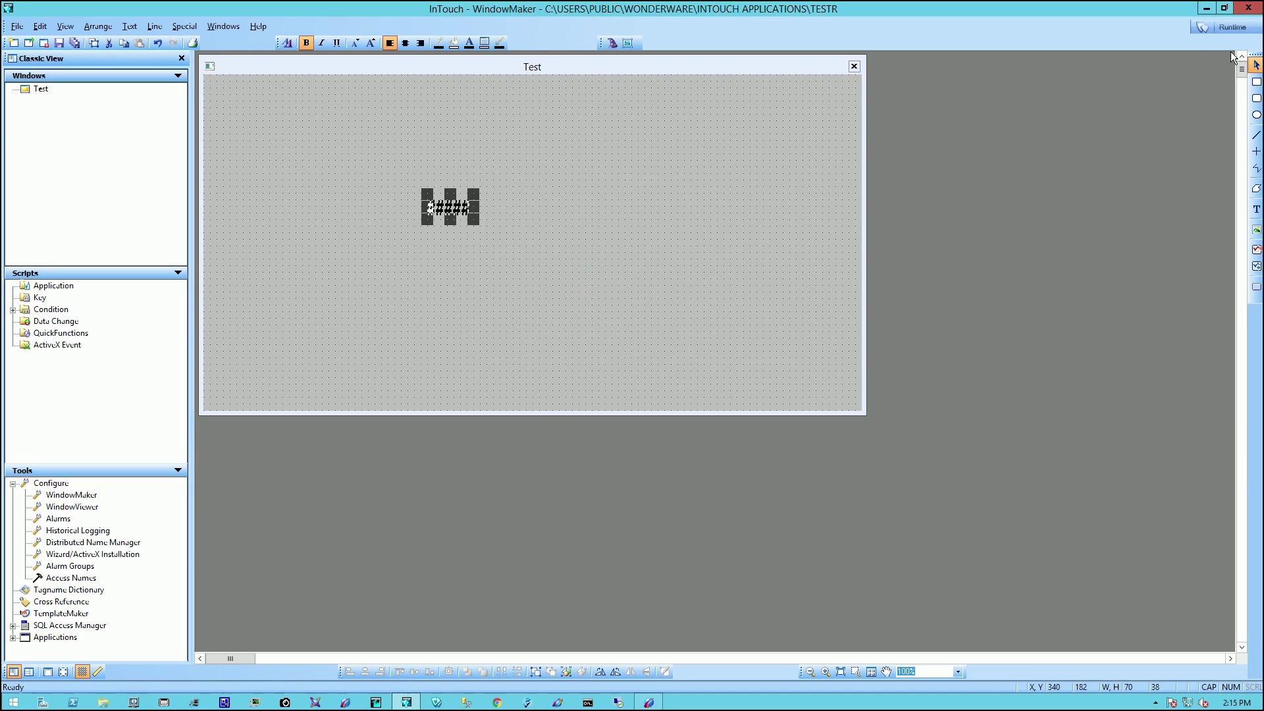
# Switch to Runtime so WindowViewer shows the Test window's live amperage, currently 153.80
pyautogui.click(1227, 30)
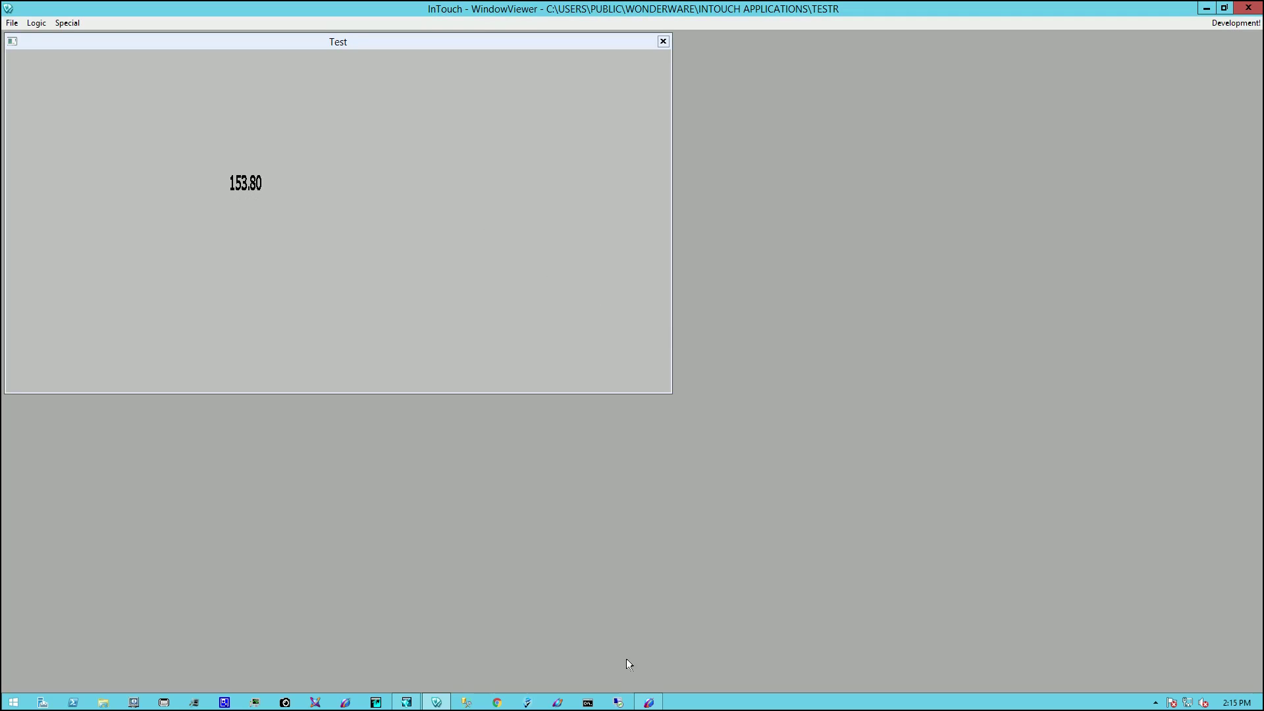
# Inspect OPC_DeviceGroup diagnostics in SMC, selecting the live Production Lines.LN01_Amperages item (276.32, R/W)
pyautogui.click(650, 704)
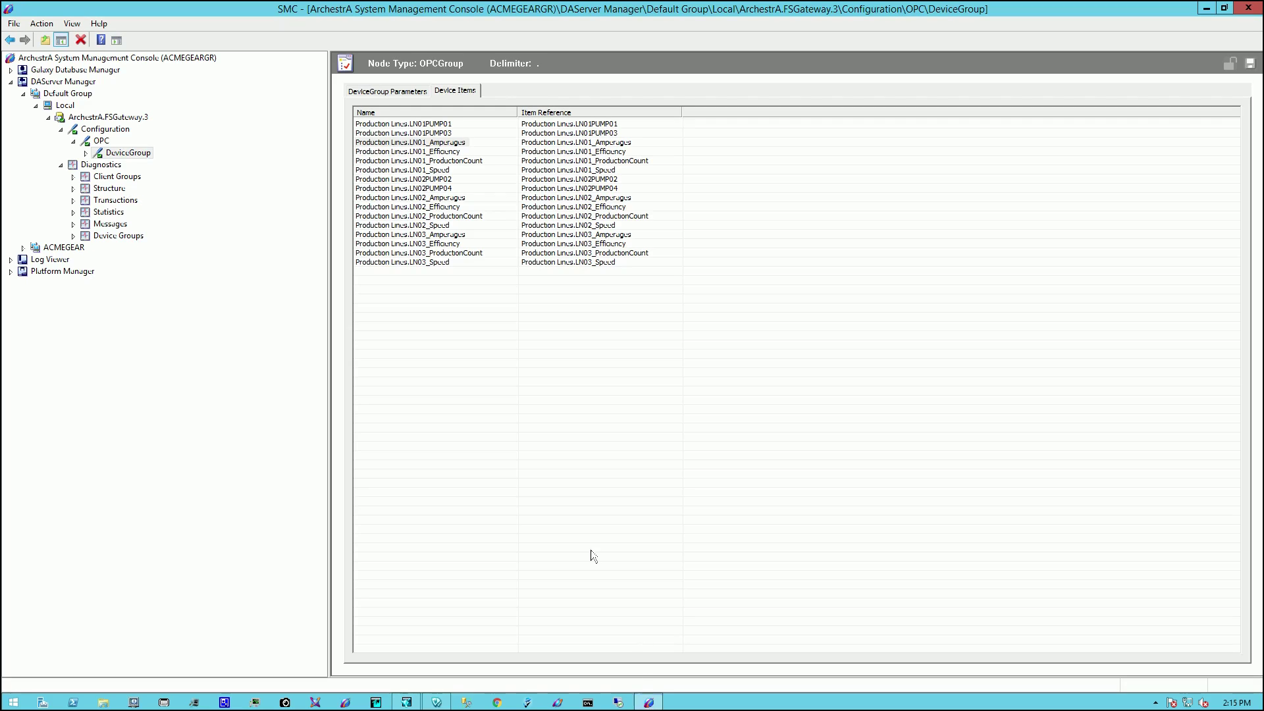
pyautogui.click(114, 237)
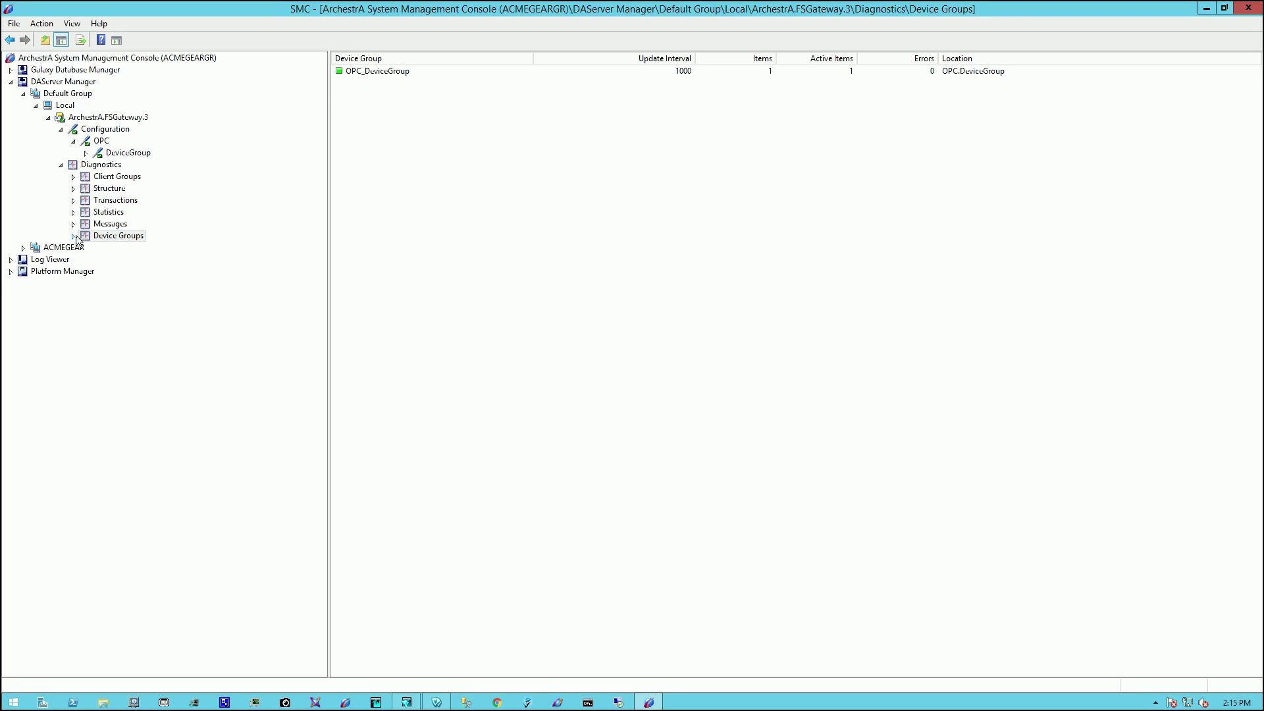
pyautogui.click(74, 236)
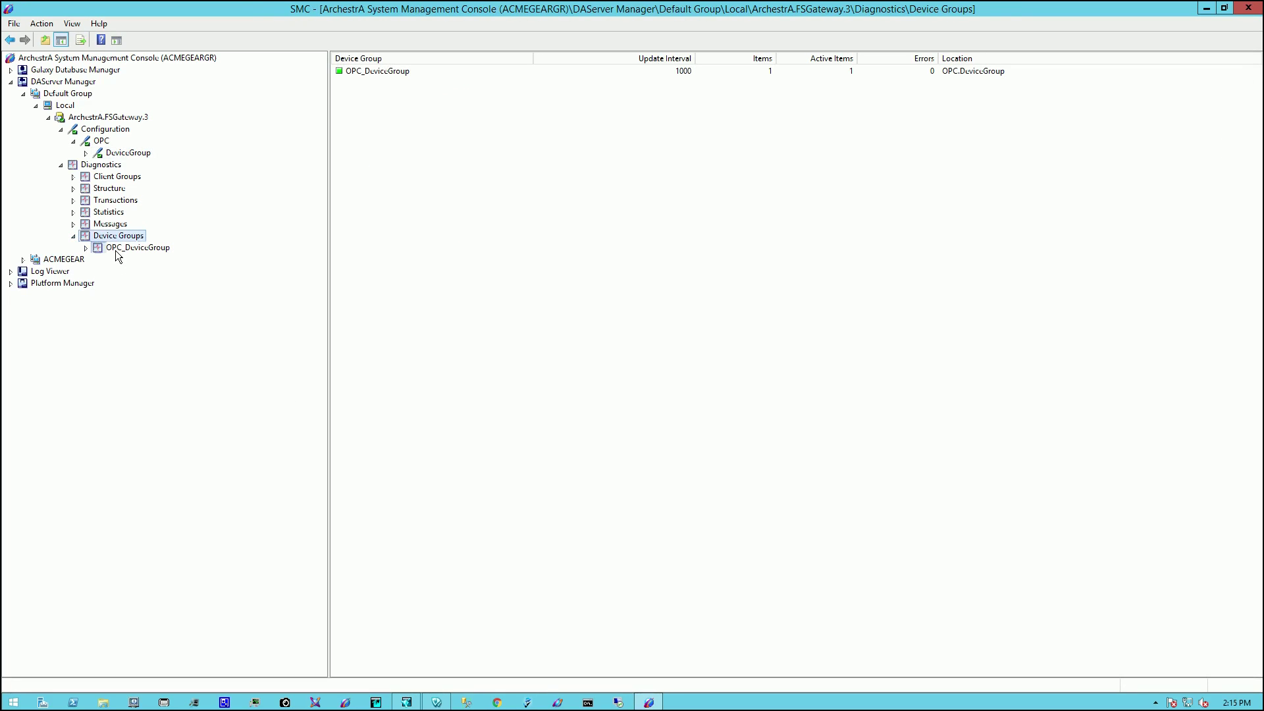
pyautogui.click(116, 249)
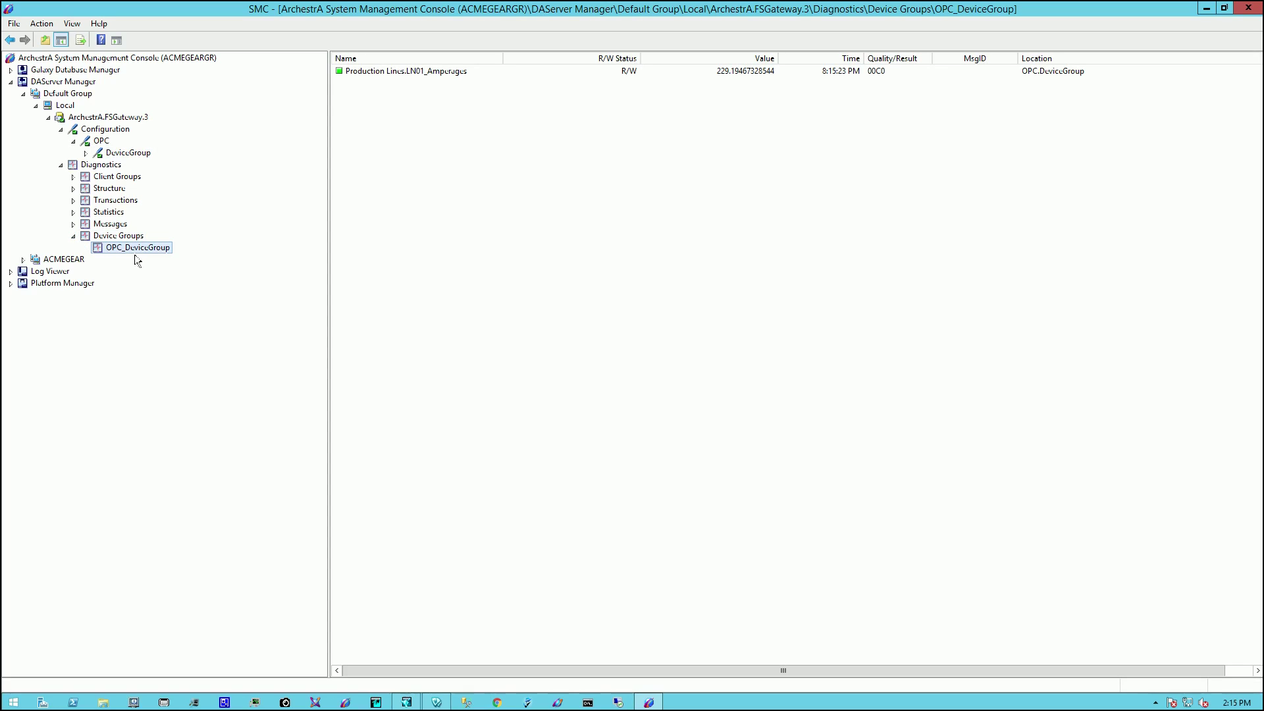
pyautogui.click(385, 71)
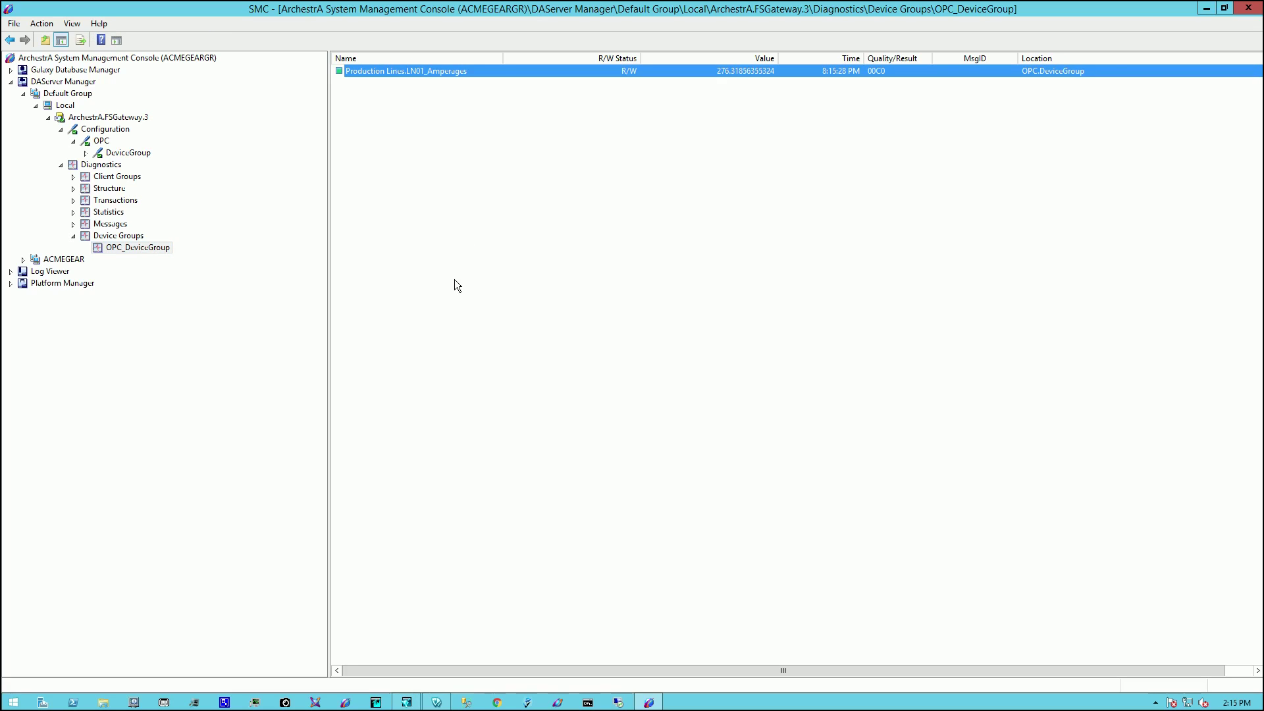